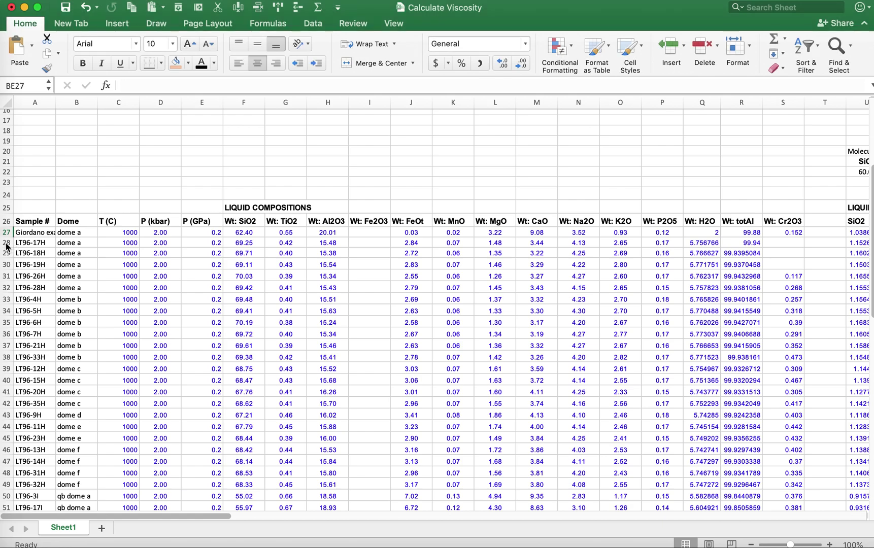
Widen column A to 19.00 so sample names like 'Giordano example' show in full
left_click_drag(6, 242, 27, 408)
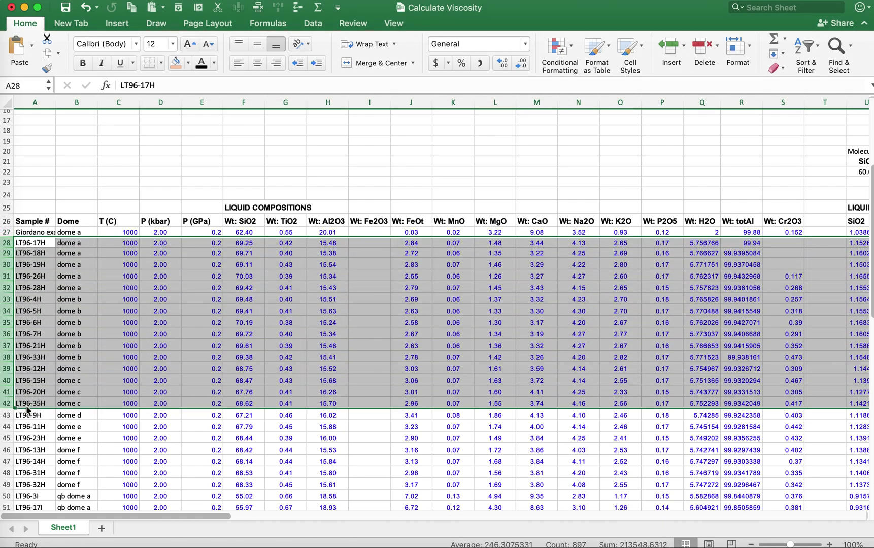
left_click(37, 234)
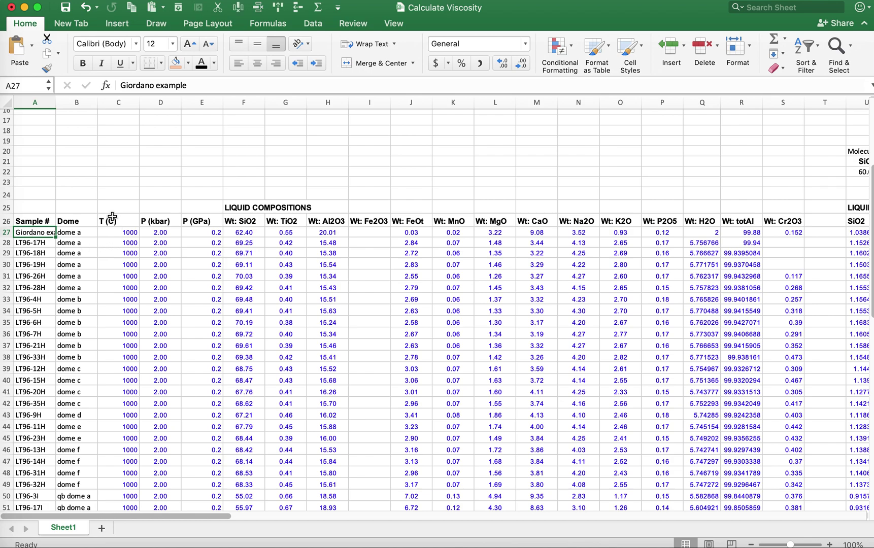
left_click_drag(56, 103, 90, 103)
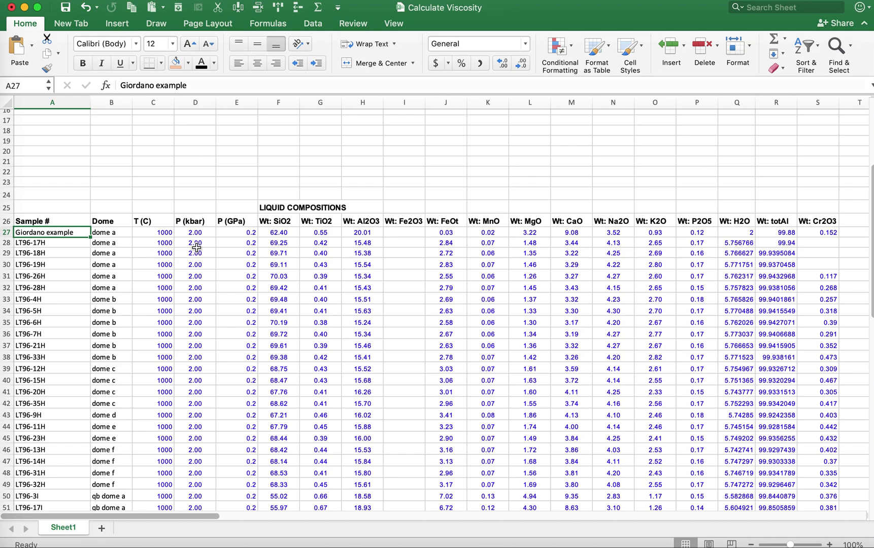
left_click(7, 232)
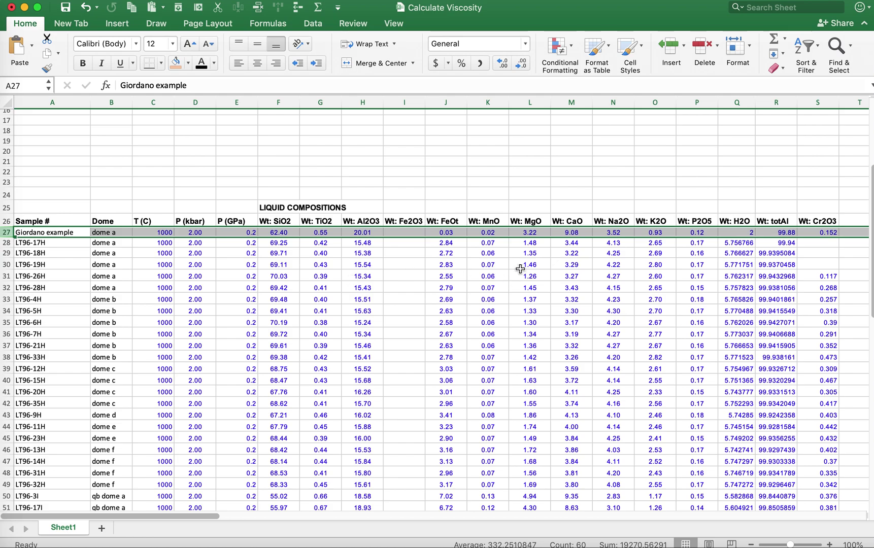
left_click_drag(283, 233, 697, 234)
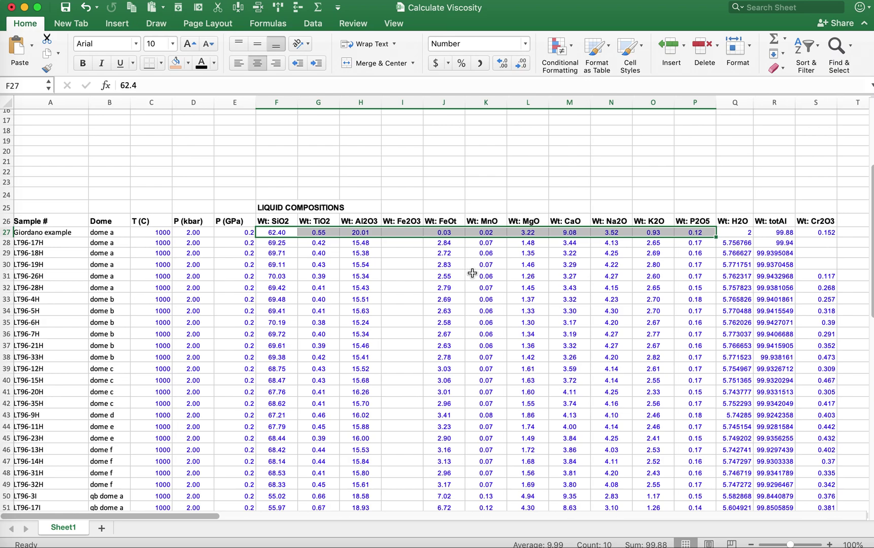
scroll(472, 273, "right", 4)
scroll(472, 273, "up", 2)
scroll(472, 273, "right", 1)
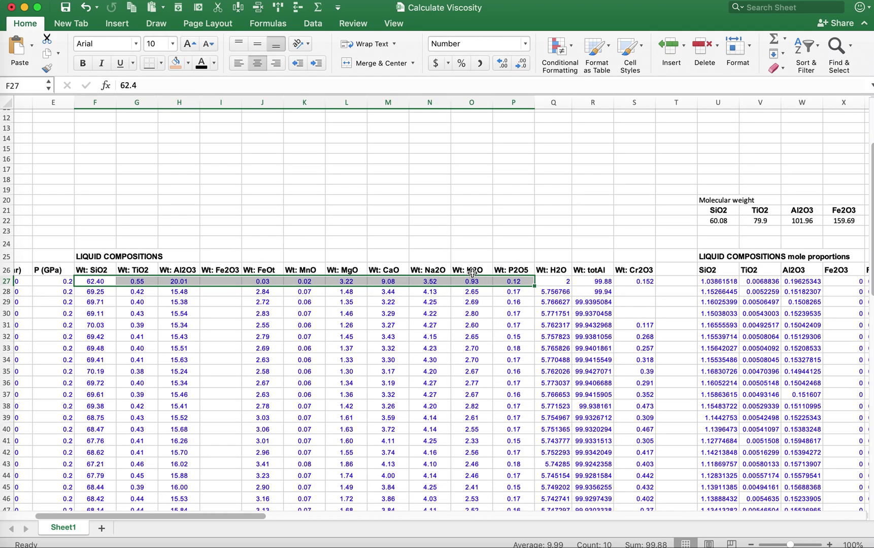
scroll(473, 273, "up", 4)
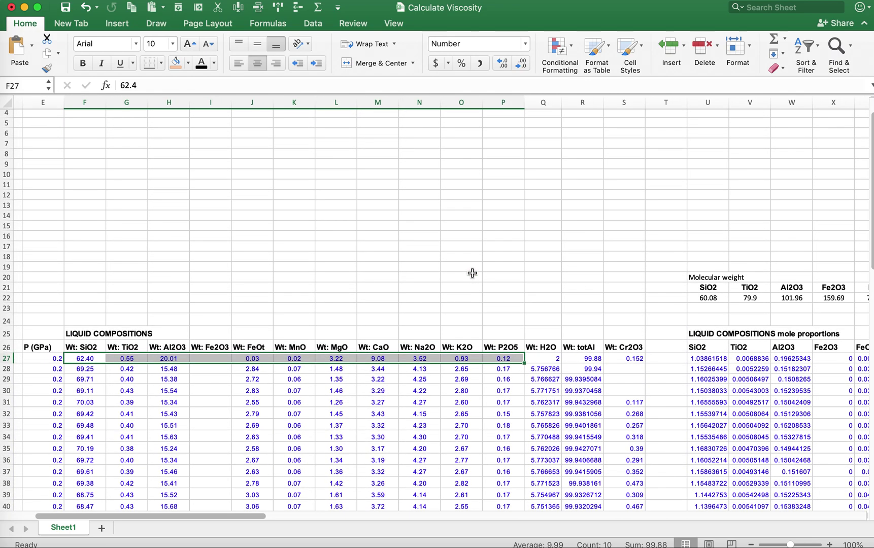
scroll(472, 273, "right", 10)
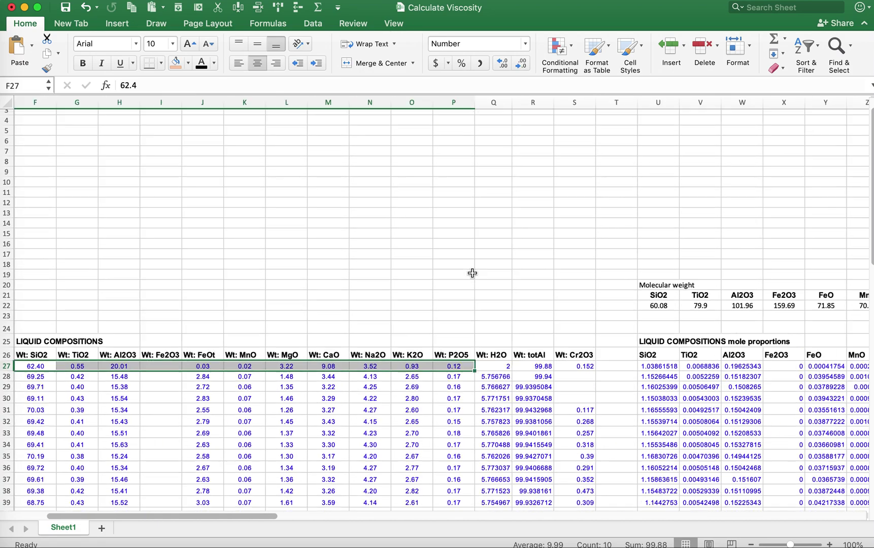
scroll(473, 273, "up", 2)
scroll(472, 273, "right", 1)
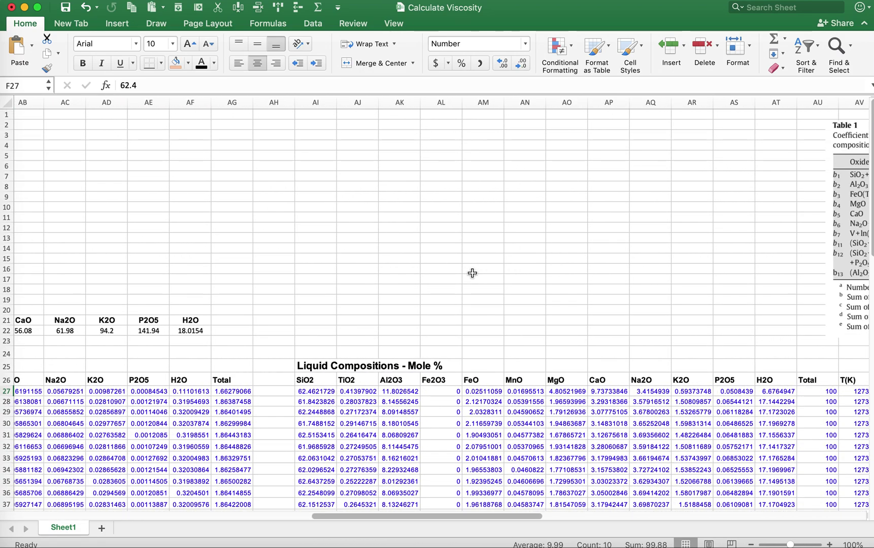
scroll(472, 273, "right", 5)
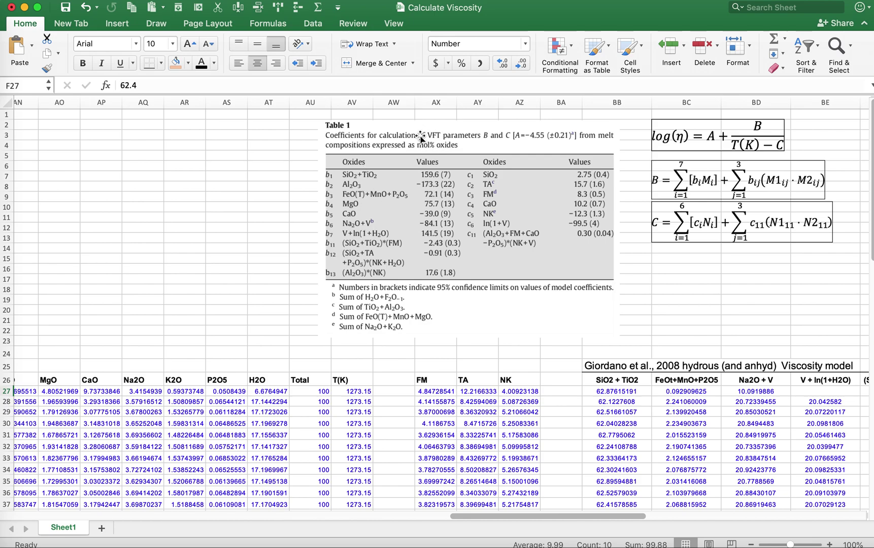
scroll(283, 360, "left", 10)
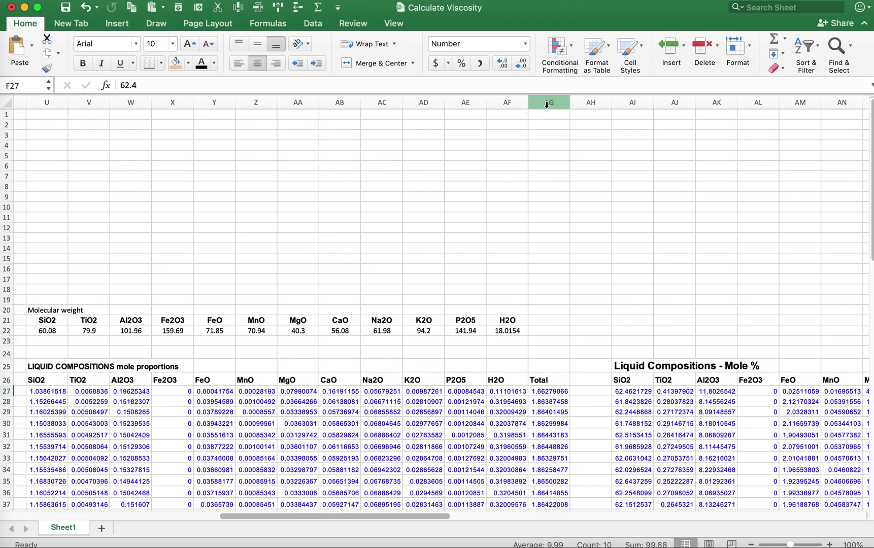
scroll(491, 136, "left", 10)
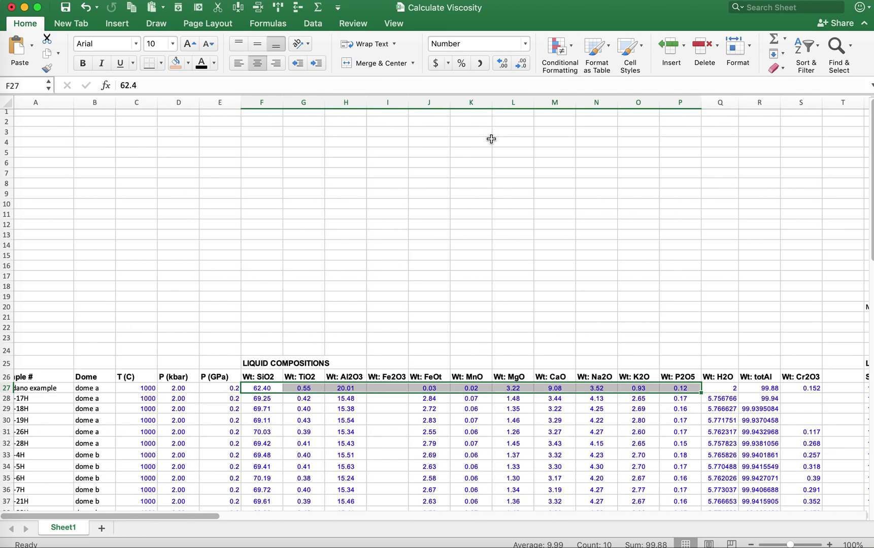
left_click(717, 103)
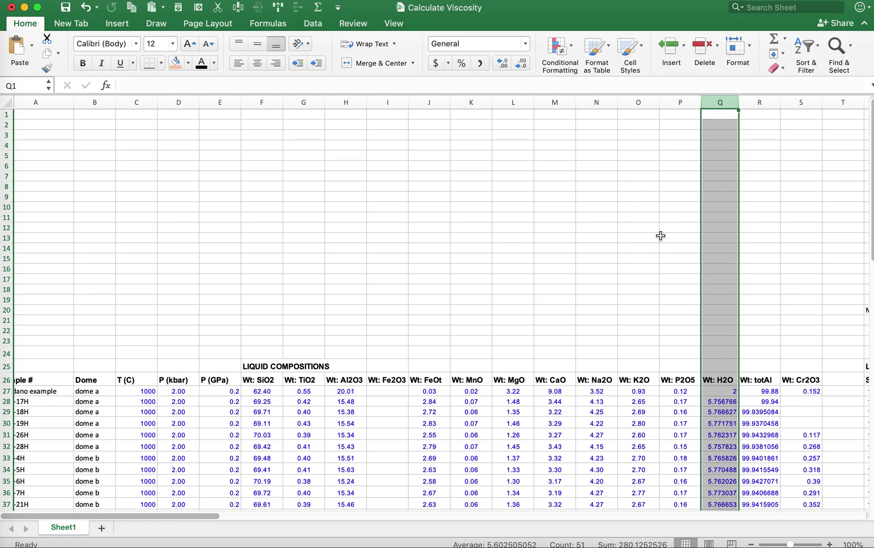
scroll(650, 254, "right", 8)
scroll(649, 256, "right", 6)
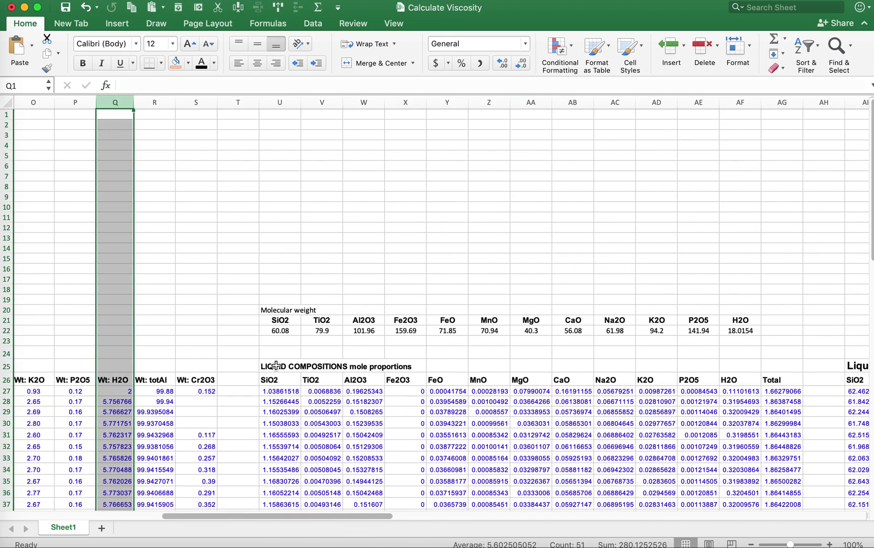
left_click(276, 366)
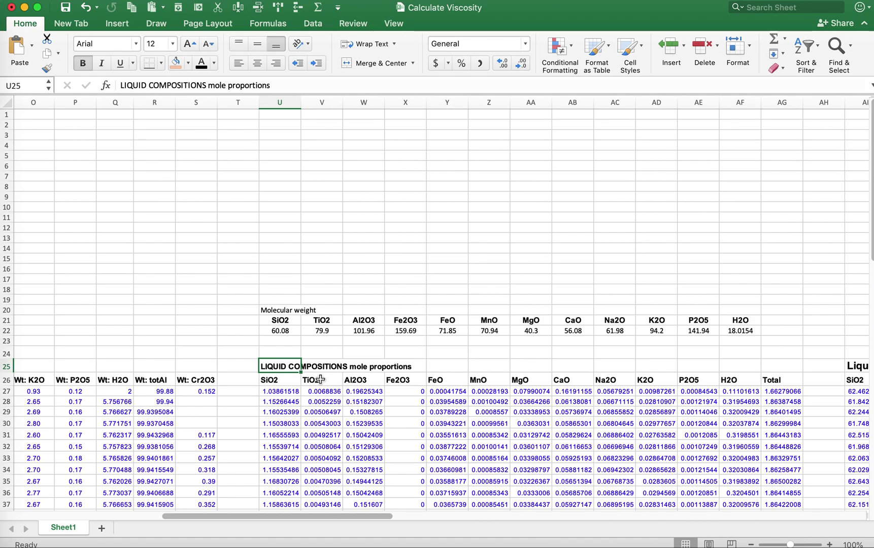
left_click(266, 391)
scroll(174, 163, "left", 10)
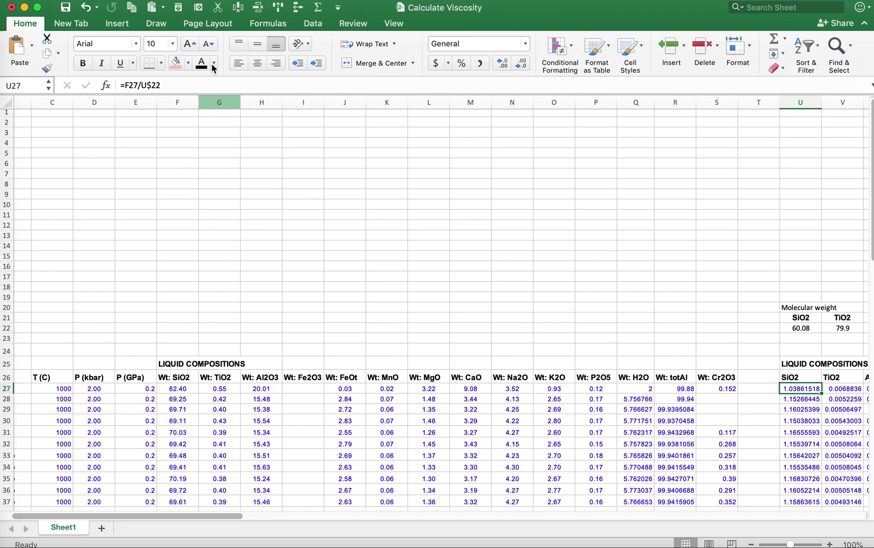
left_click(147, 85)
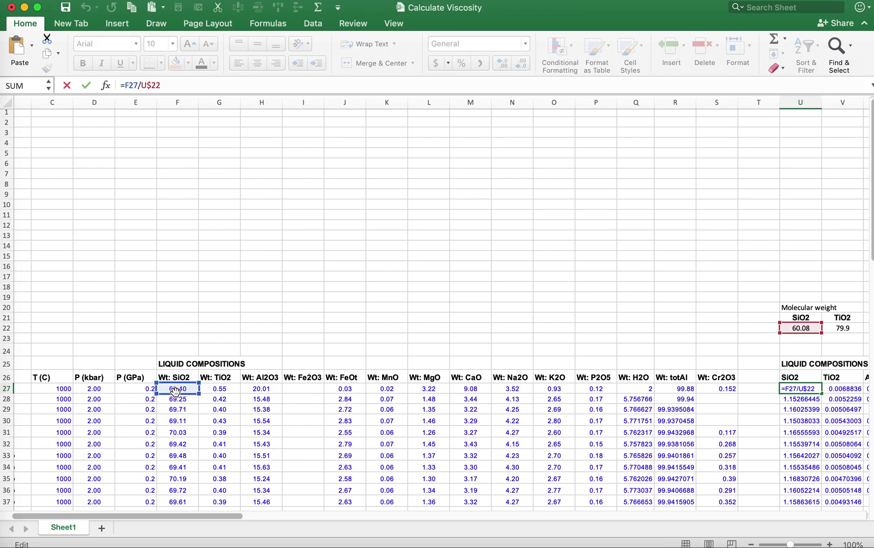
scroll(492, 308, "right", 10)
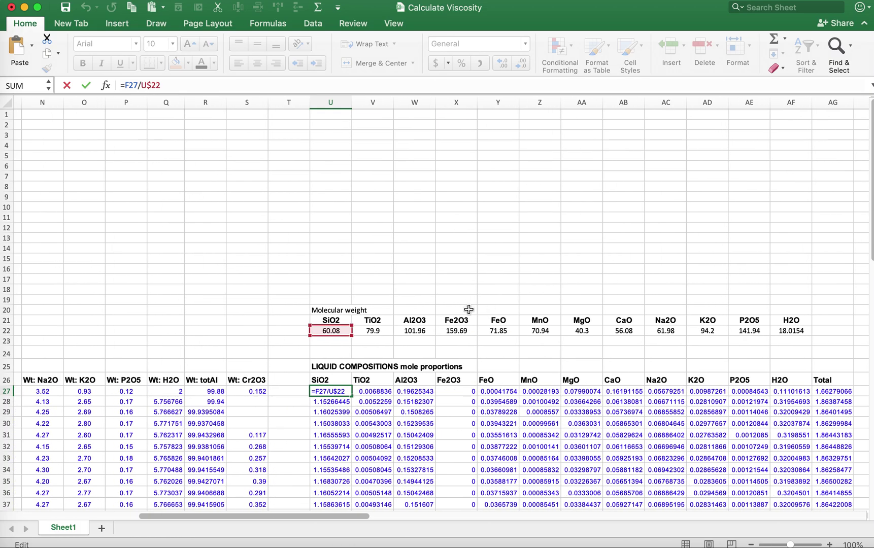
key("ctrl+Return")
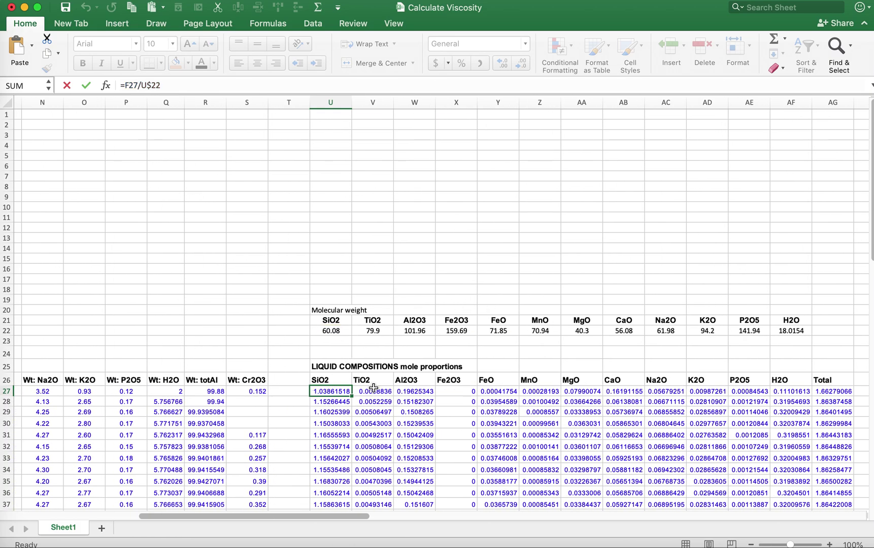
scroll(803, 399, "right", 2)
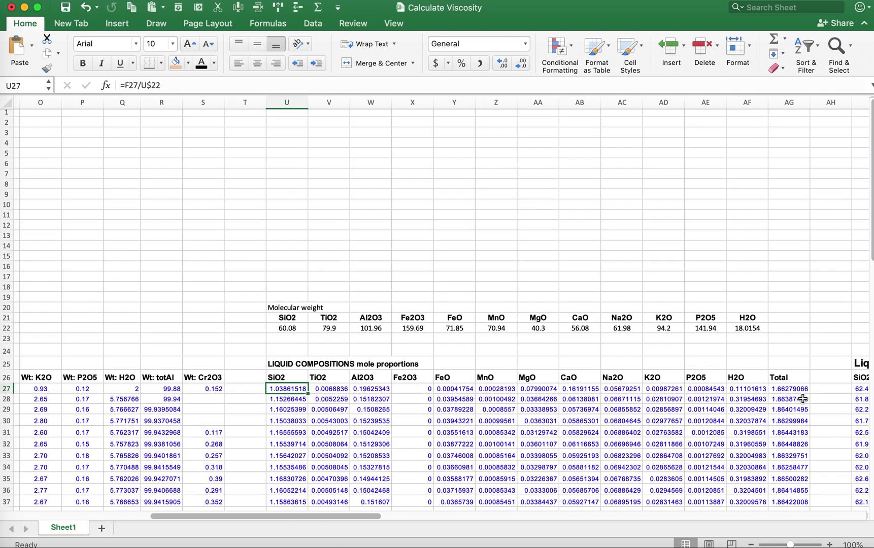
left_click(791, 391)
scroll(733, 395, "right", 10)
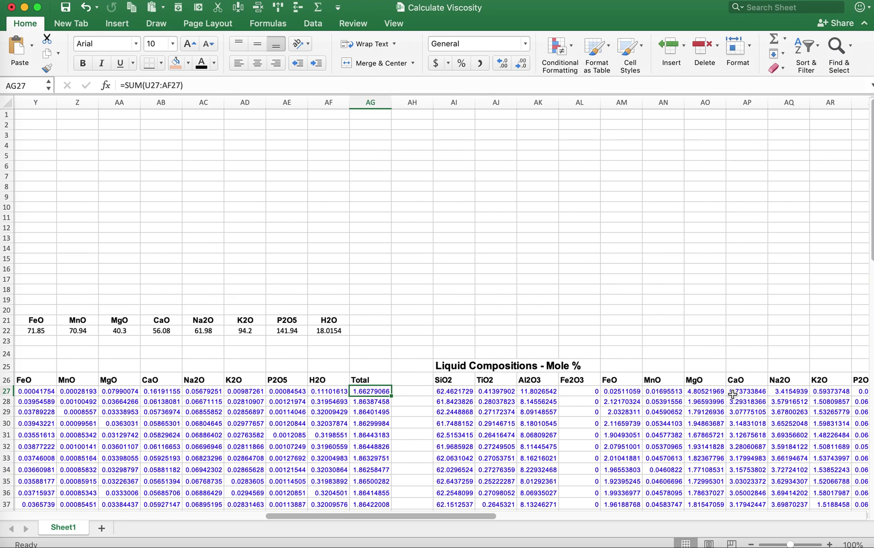
Complete the SiO2 mole-percent formula =100*U27/$AG27 in AI27, giving 62.4621729
left_click(451, 103)
scroll(594, 181, "right", 9)
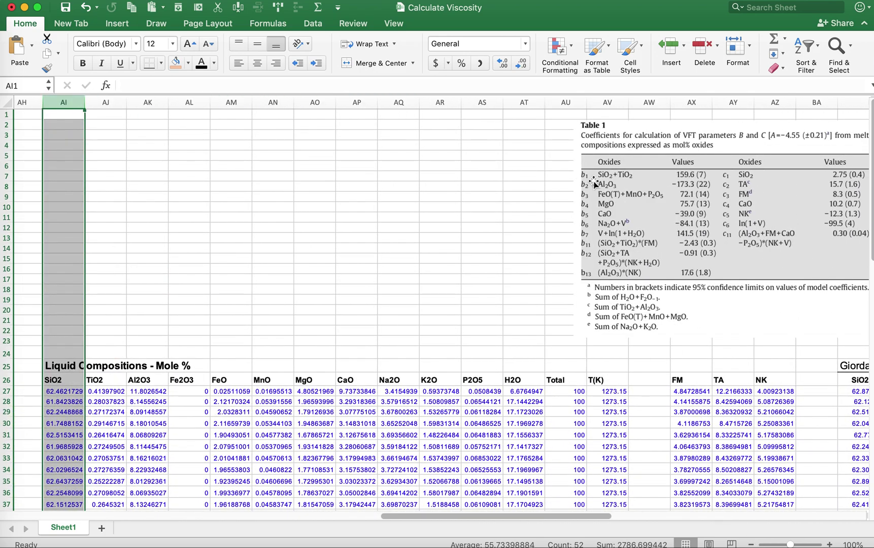
left_click(530, 104)
left_click(74, 392)
scroll(74, 392, "left", 2)
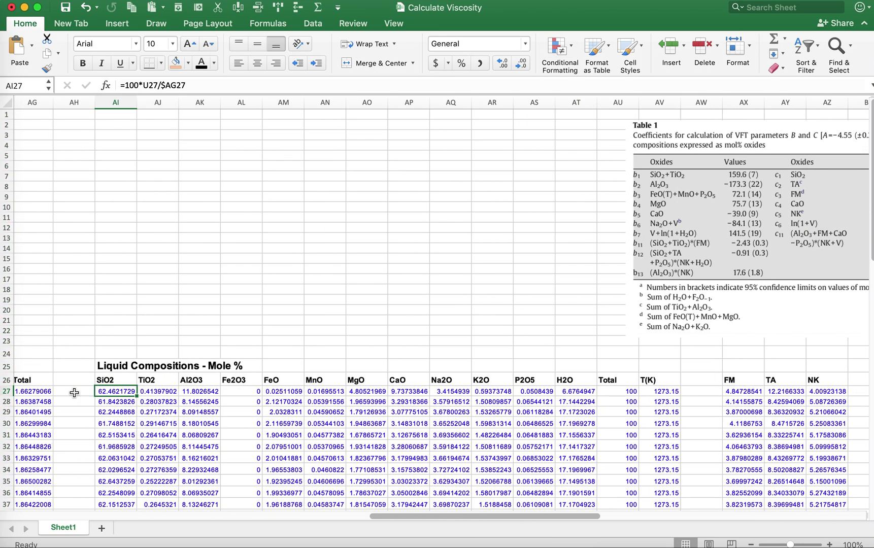
scroll(74, 392, "left", 11)
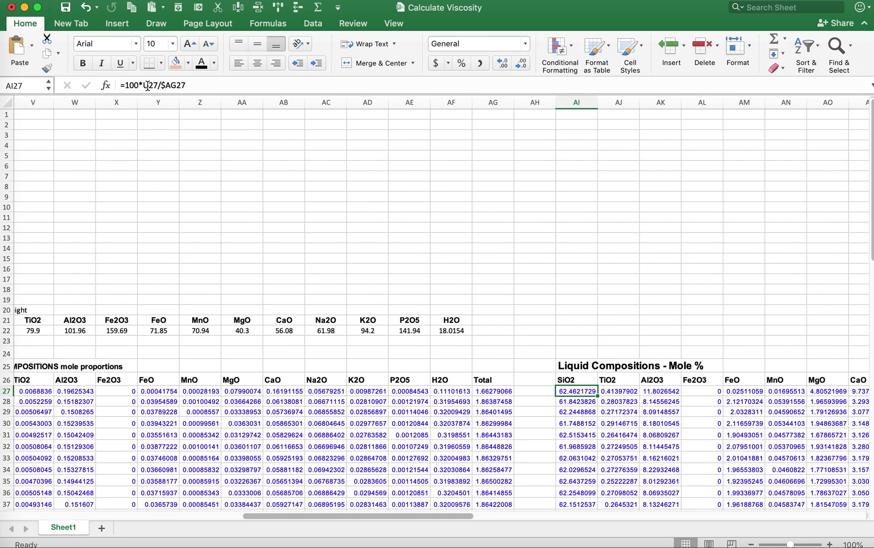
left_click(147, 86)
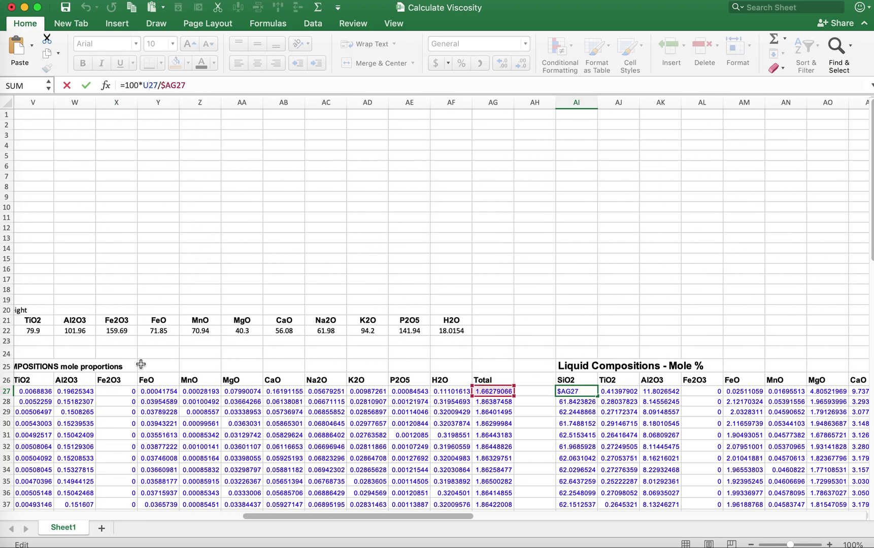
scroll(137, 363, "left", 4)
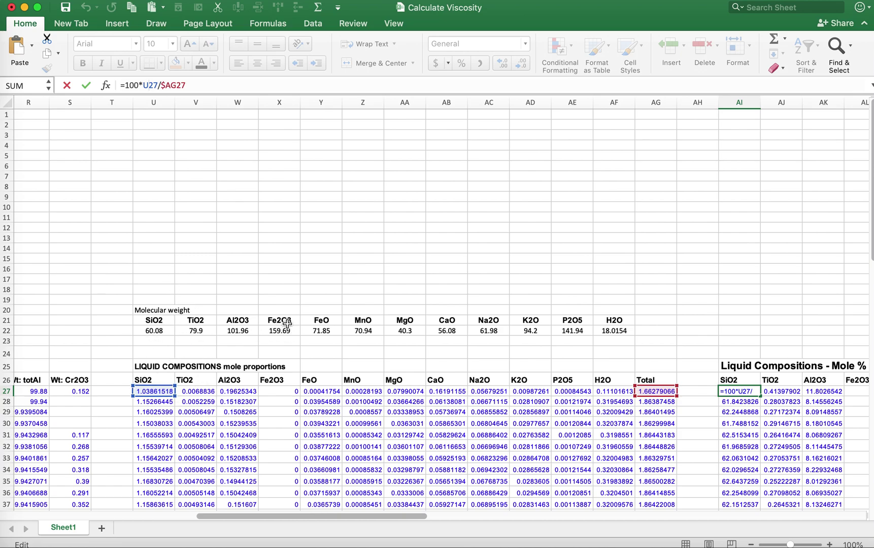
key("Return")
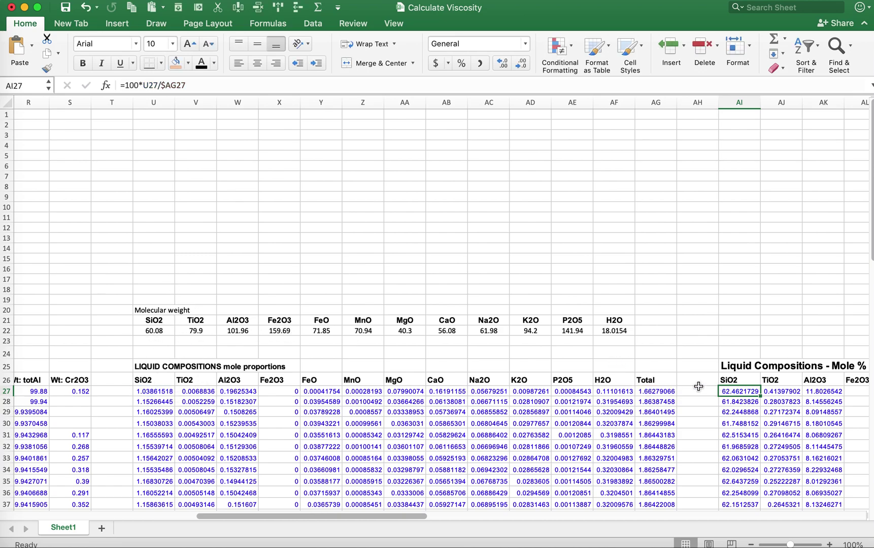
Confirm the first sample's mole-percent total =SUM(AI27:AT27) in AU27 equals 100
scroll(699, 384, "right", 10)
left_click(606, 391)
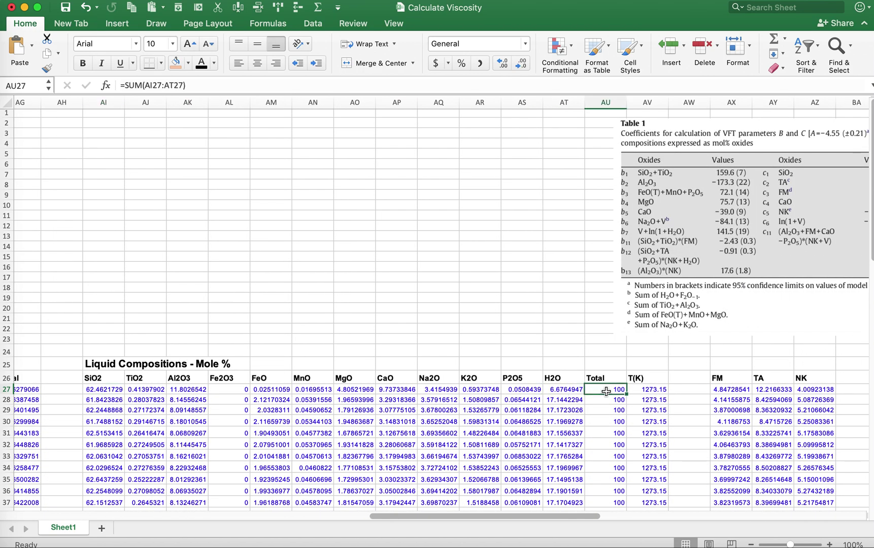
scroll(607, 396, "down", 3)
scroll(608, 401, "up", 3)
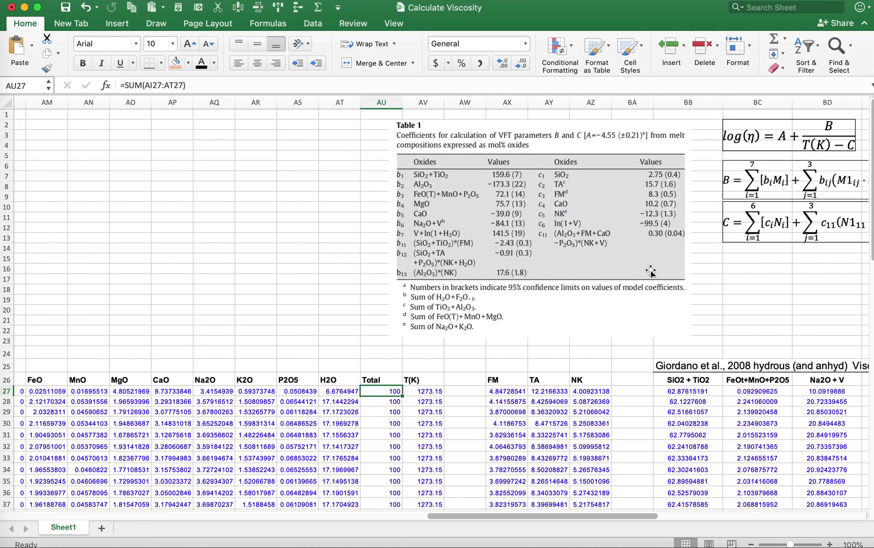
scroll(651, 272, "right", 9)
left_click(297, 382)
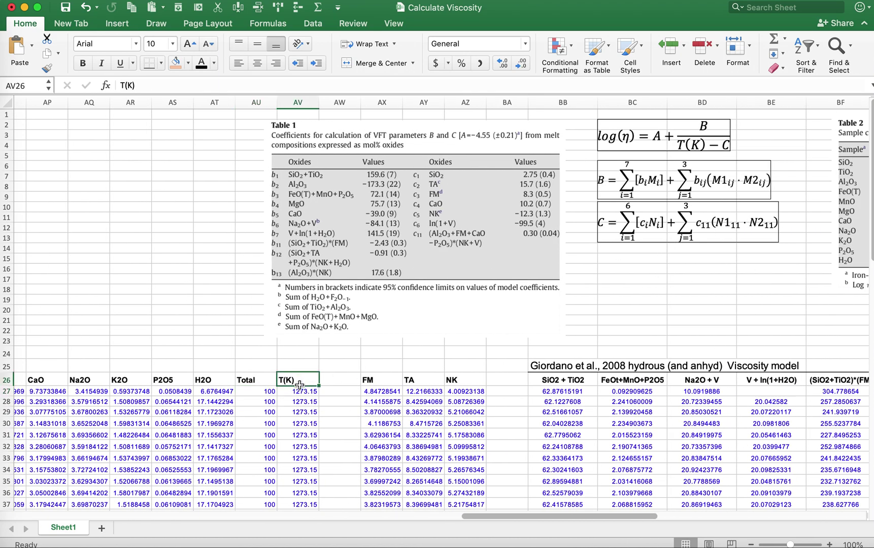
scroll(298, 393, "left", 20)
scroll(298, 395, "left", 3)
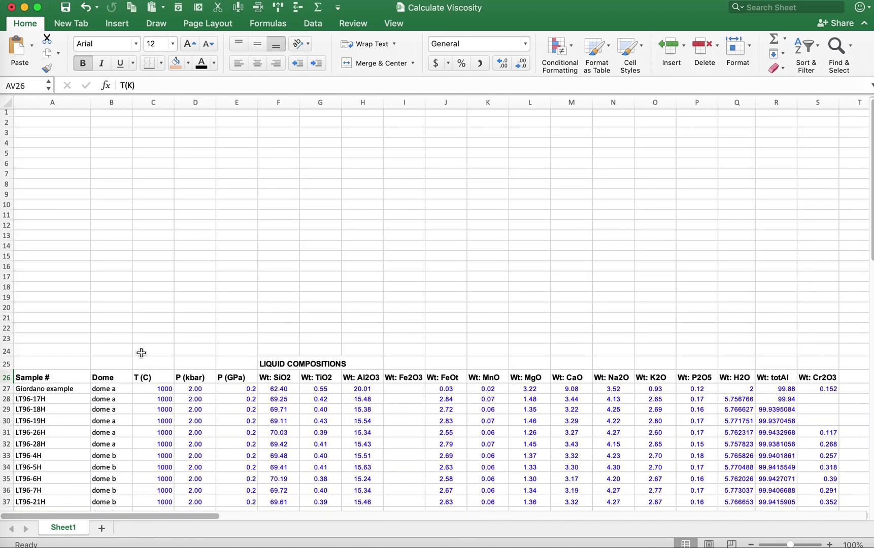
left_click_drag(143, 378, 150, 445)
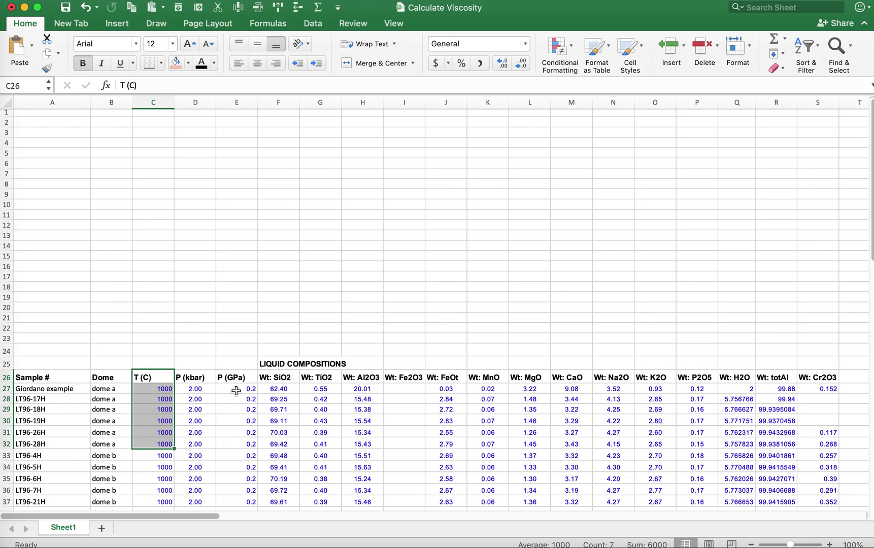
left_click_drag(201, 378, 236, 460)
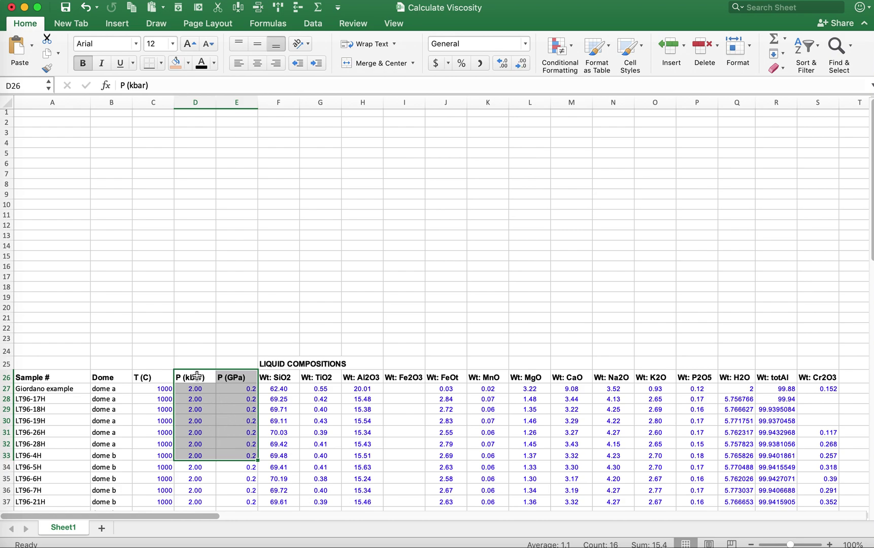
left_click_drag(197, 376, 195, 409)
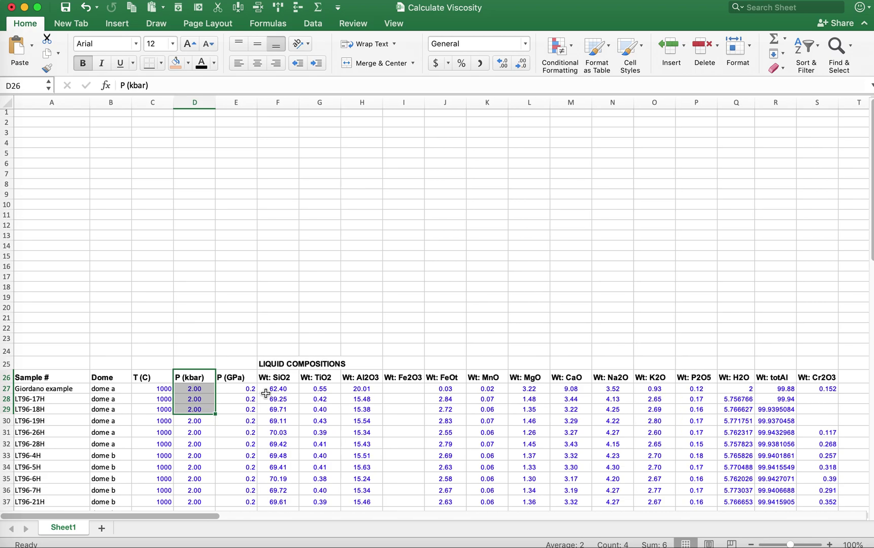
scroll(265, 394, "right", 20)
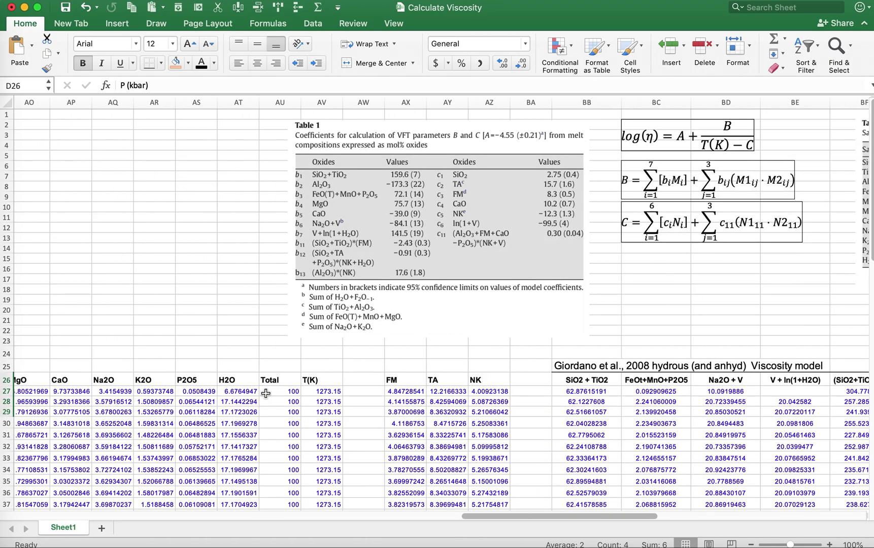
scroll(266, 394, "right", 6)
scroll(265, 393, "left", 5)
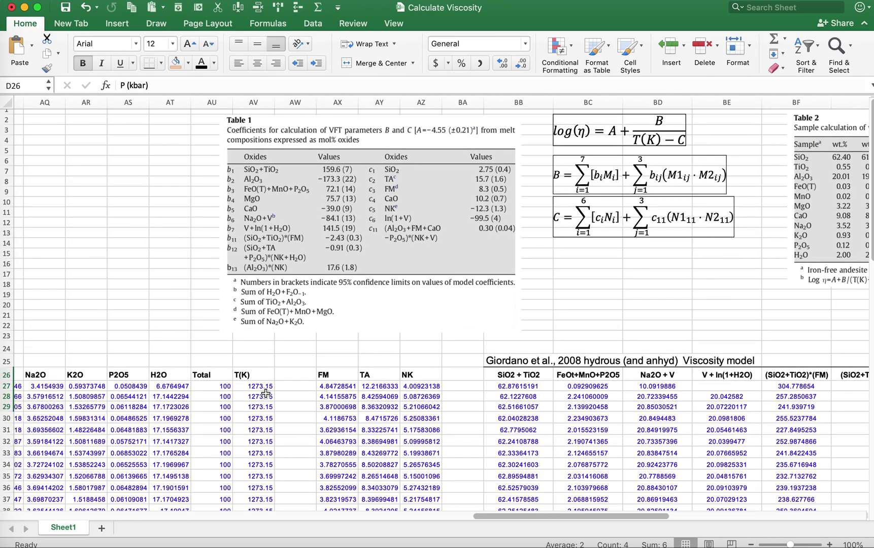
scroll(255, 429, "left", 3)
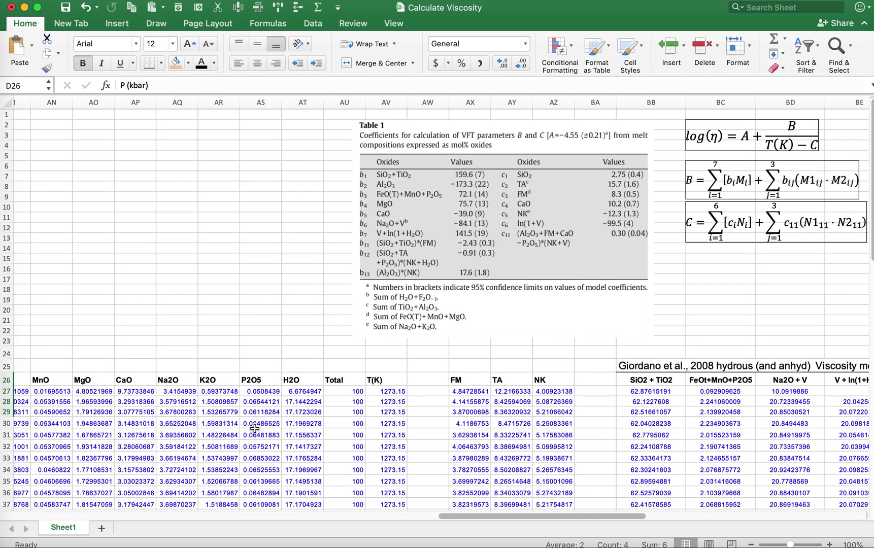
scroll(255, 429, "right", 4)
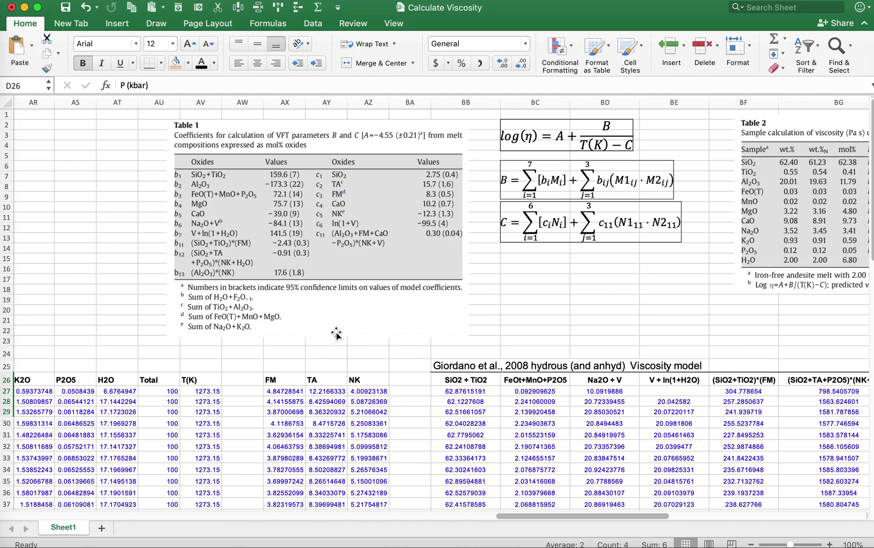
Inspect the first sample's B, C and draft B formulas in BJ27, BK27 and BO27
scroll(336, 334, "right", 6)
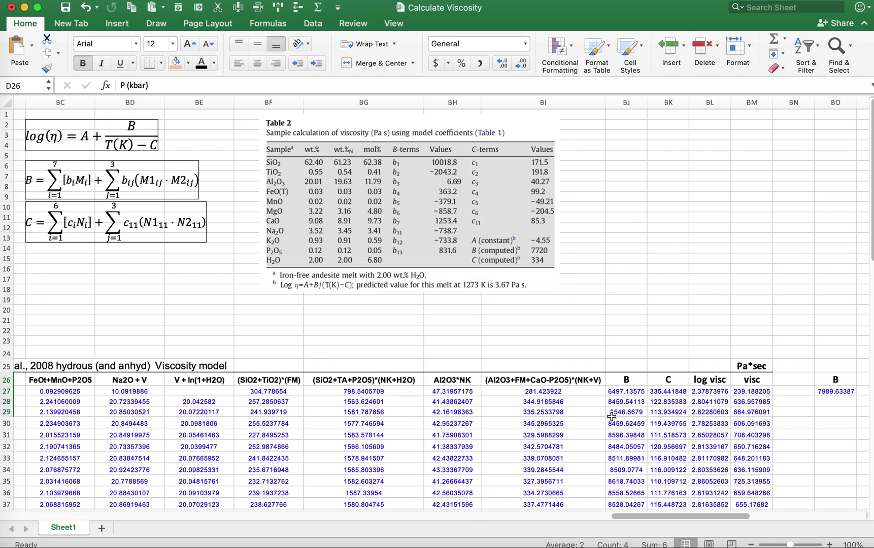
left_click(626, 390)
left_click(664, 393)
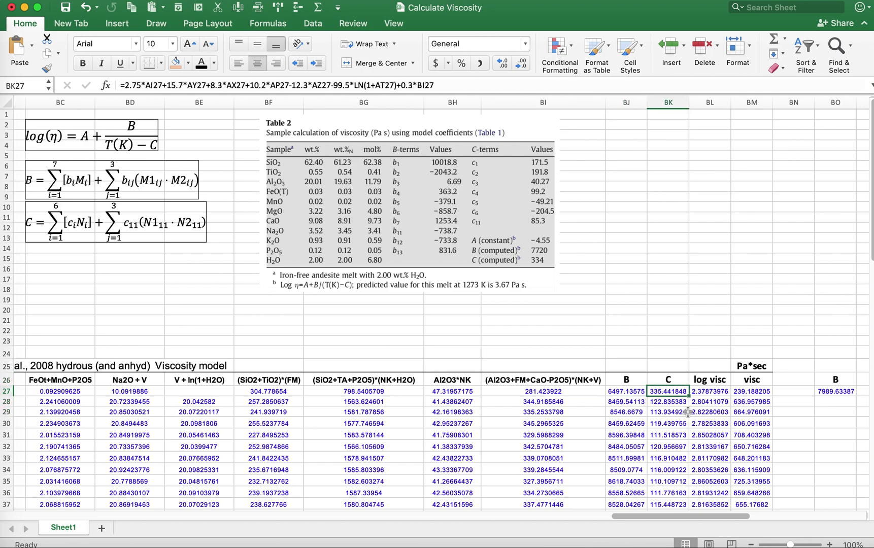
left_click(824, 395)
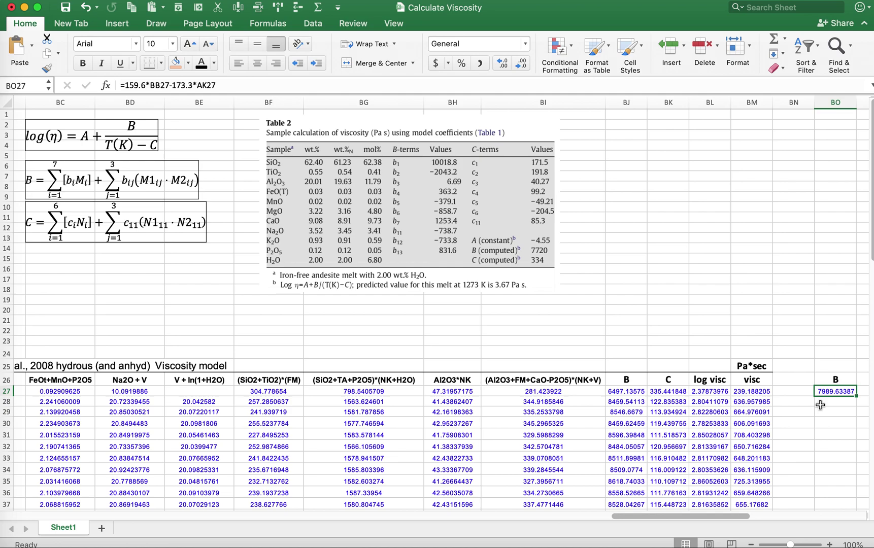
Fill the V + ln(1+H2O) formula from BE28 up into BE27, raising B to 7730.26
left_click(195, 402)
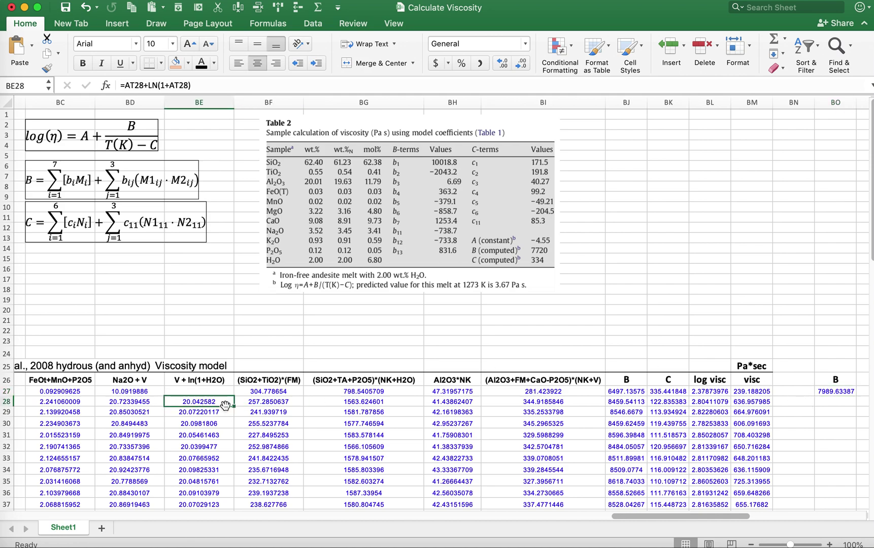
left_click_drag(231, 407, 231, 389)
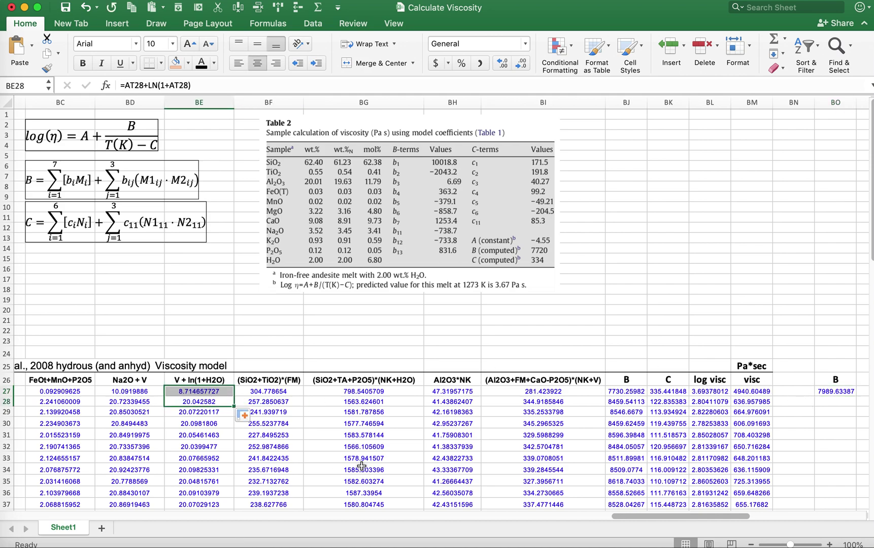
left_click(646, 395)
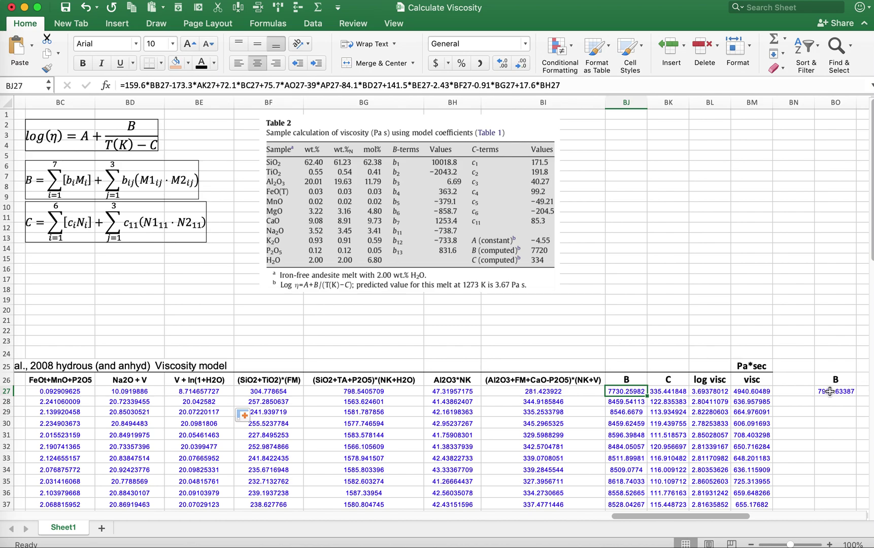
left_click(829, 391)
Replace BO27's formula with a new B formula beginning =159.6*BB27-173.3*
left_click_drag(219, 89, 120, 86)
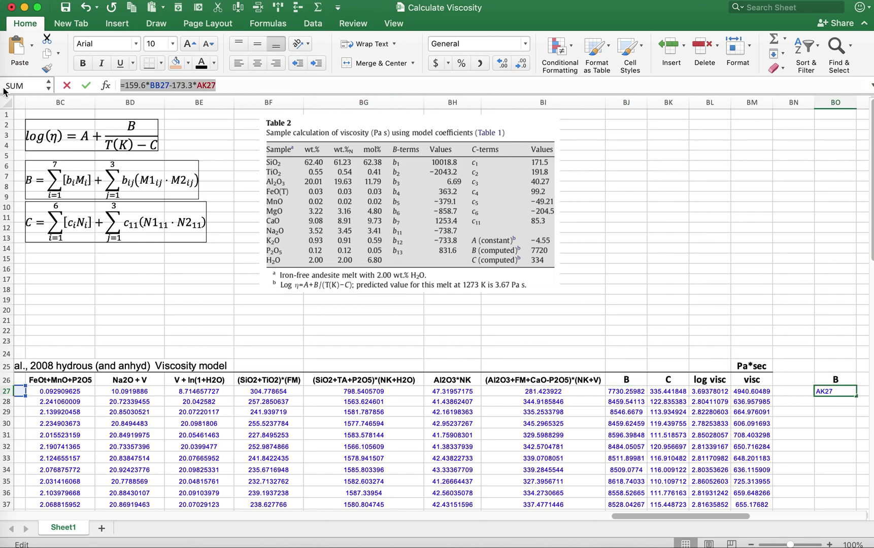
key("BackSpace")
type("=")
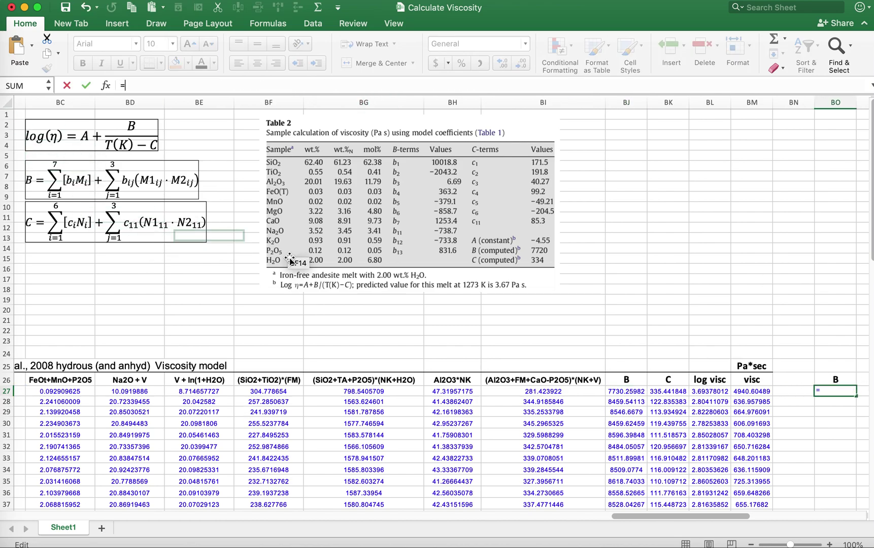
scroll(301, 251, "left", 10)
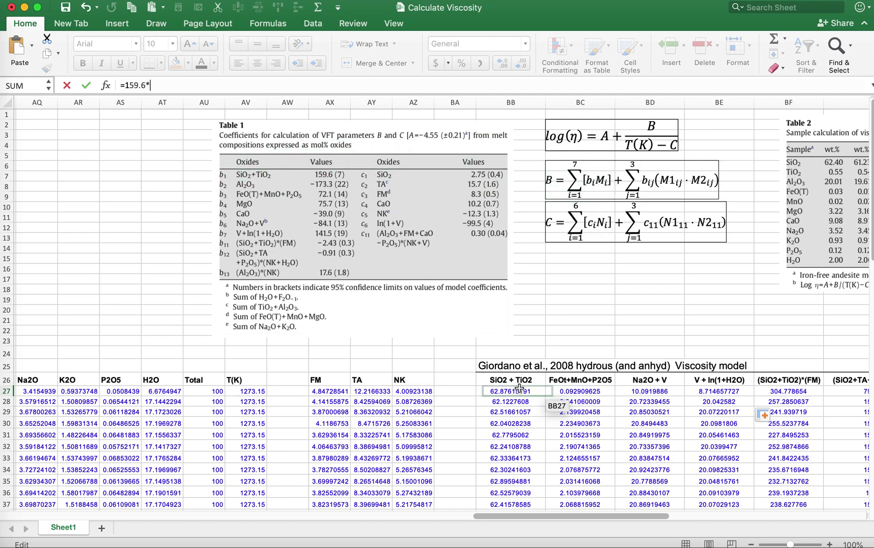
left_click(502, 392)
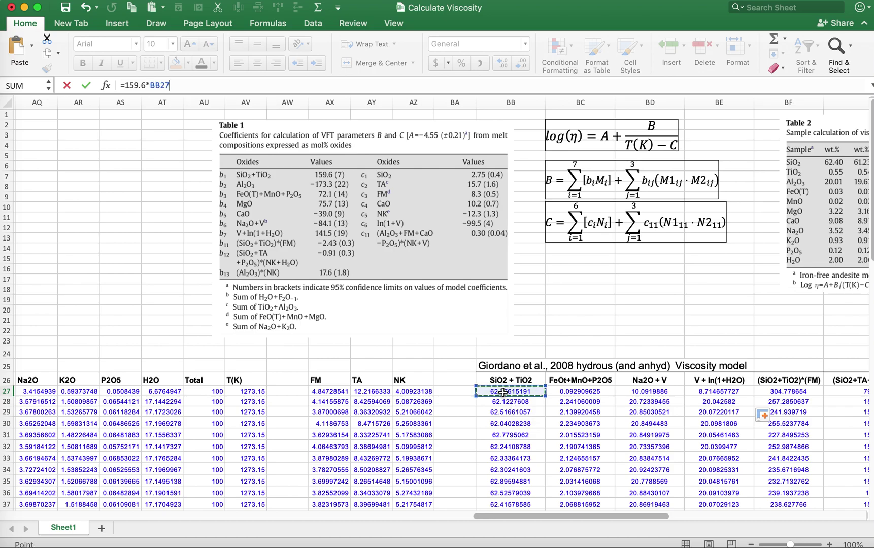
scroll(152, 375, "left", 8)
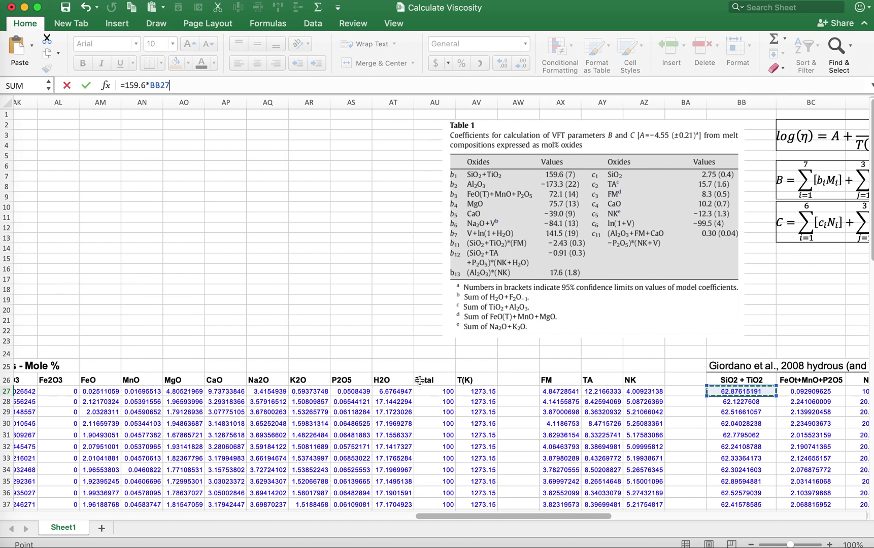
scroll(203, 355, "right", 10)
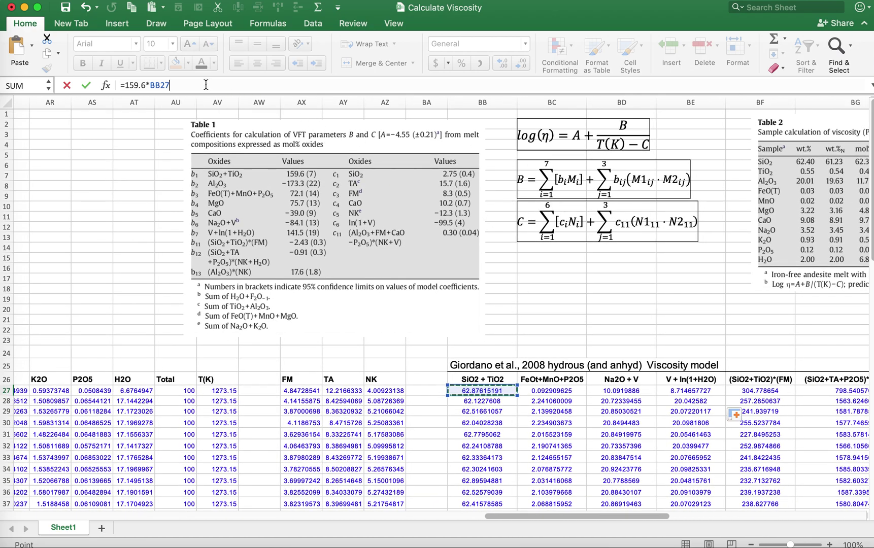
type("-173.3*")
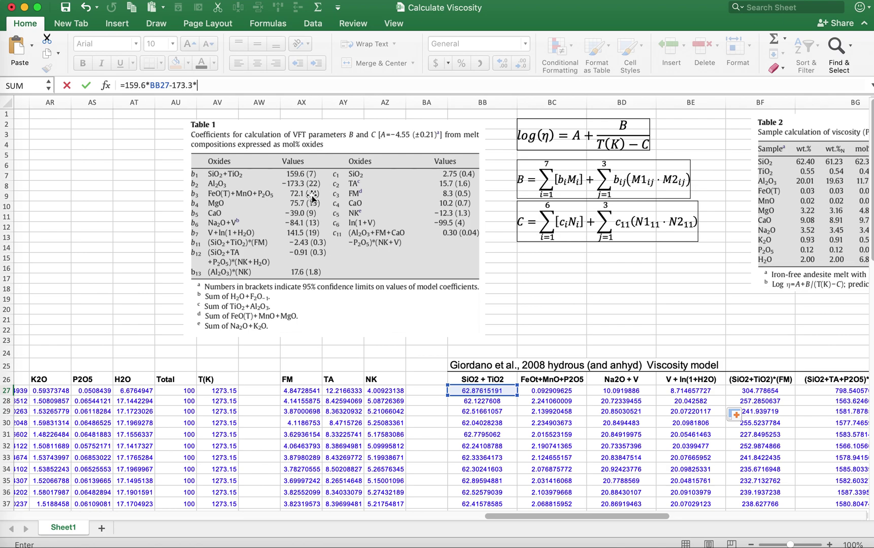
Add the Al2O3 term AK27 and the FeO+MnO+P2O5 term +72.1*BC27 to the B formula
scroll(269, 431, "left", 10)
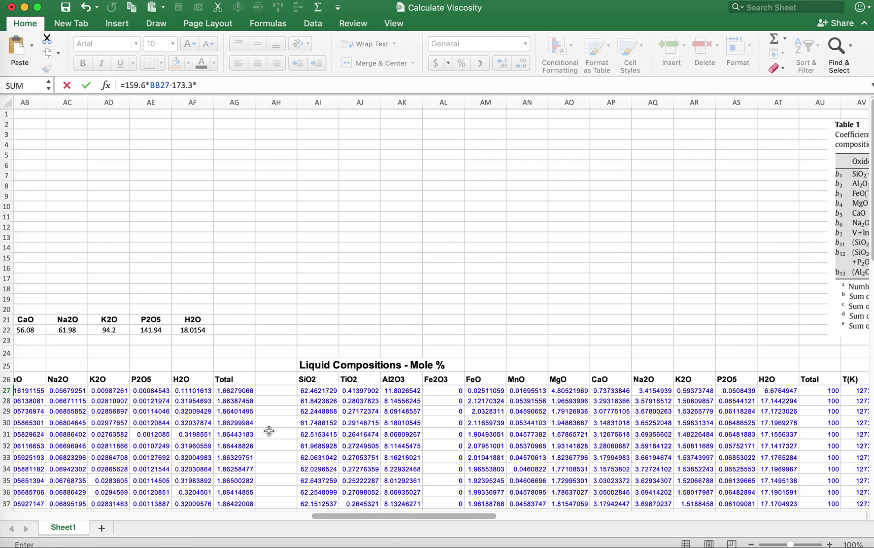
left_click(403, 391)
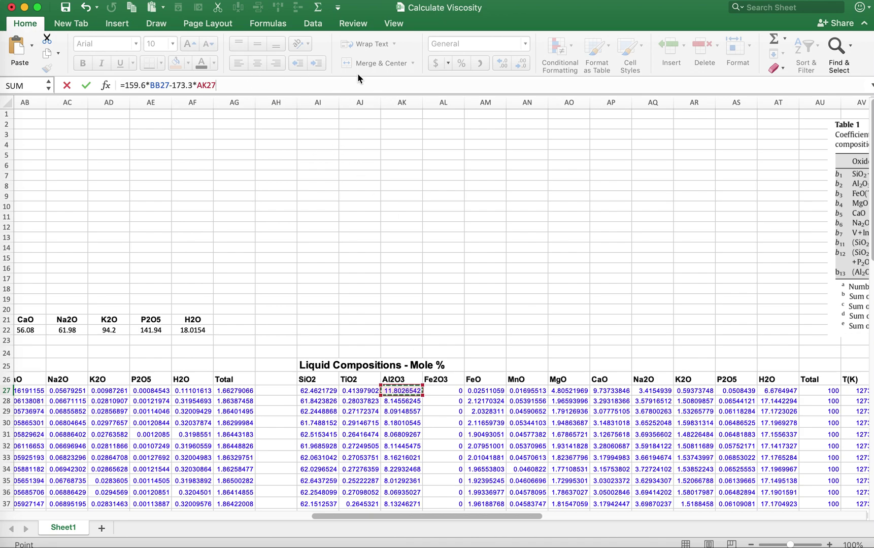
scroll(366, 203, "right", 10)
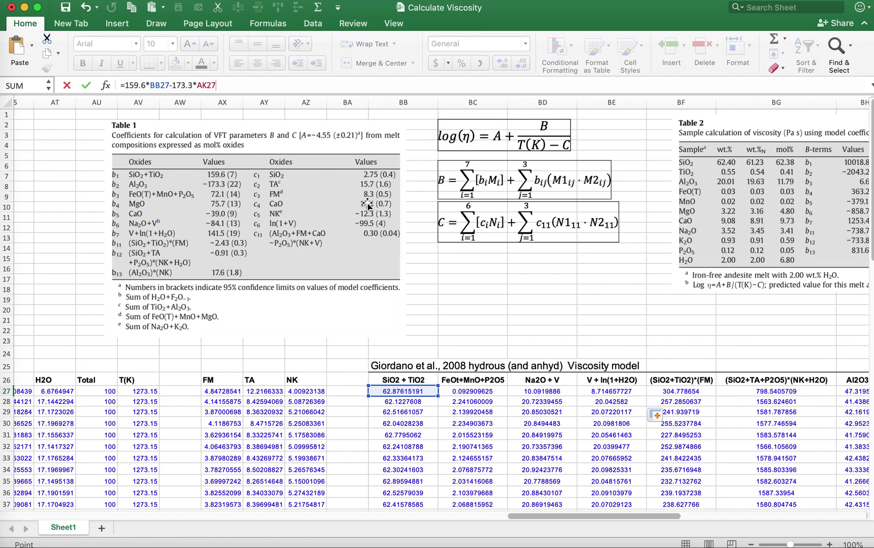
type("+72.1*")
left_click(471, 392)
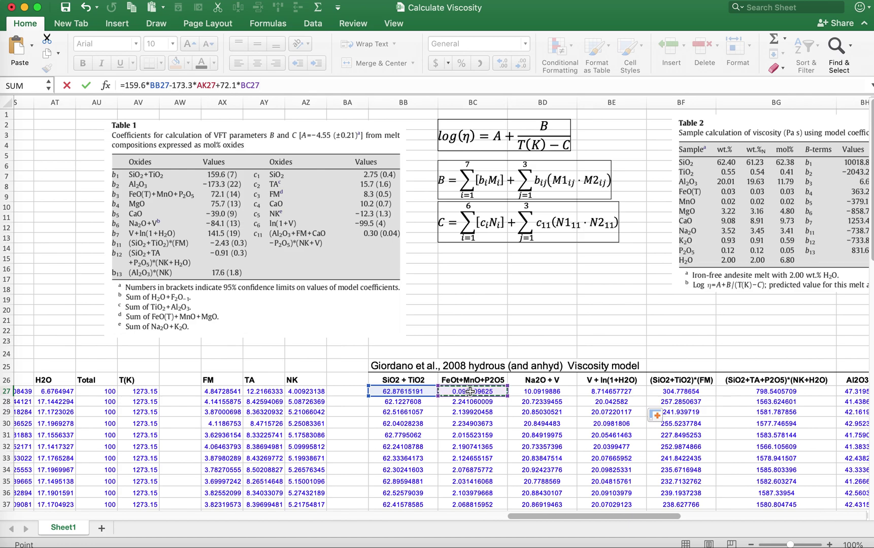
Add the MgO term +75.7*AO27 and CaO term -39*AP27, ending with -84.1*
type("+75.")
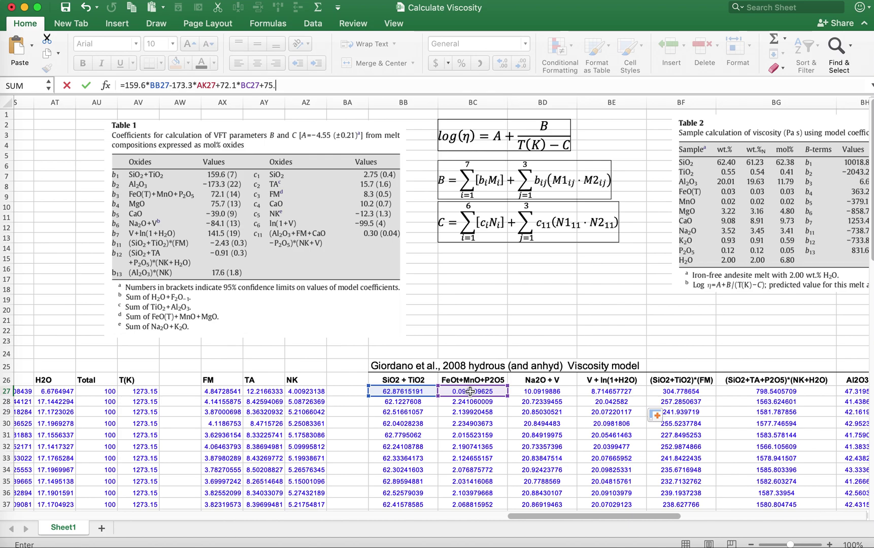
type("7*")
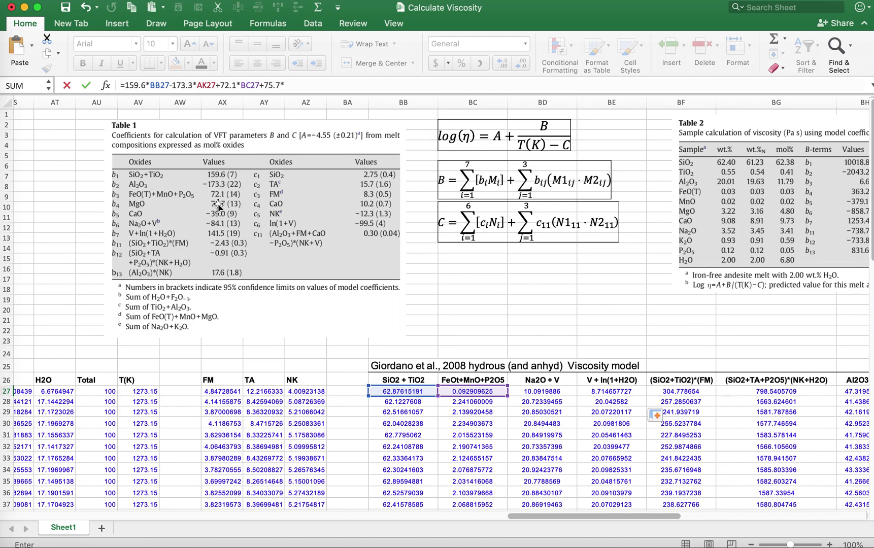
scroll(285, 347, "left", 6)
scroll(286, 348, "left", 8)
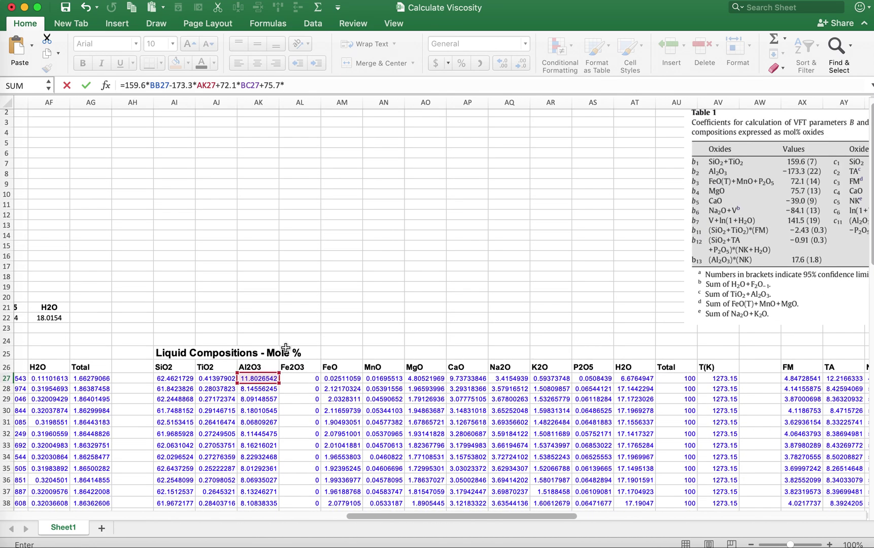
left_click(420, 378)
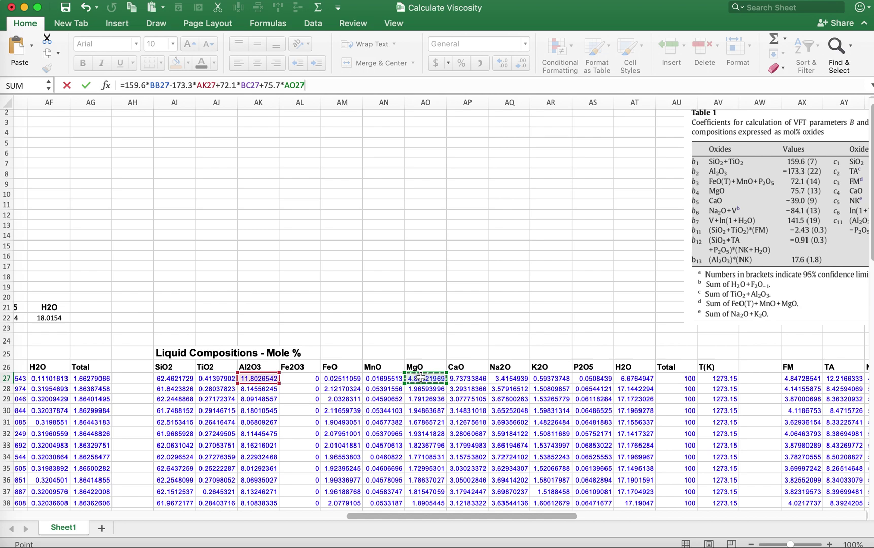
type("+")
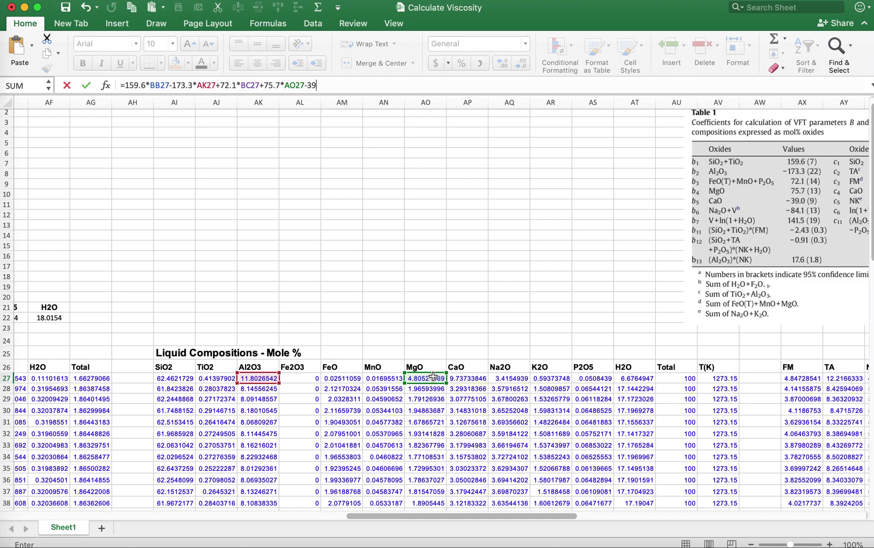
type("39*")
left_click(468, 379)
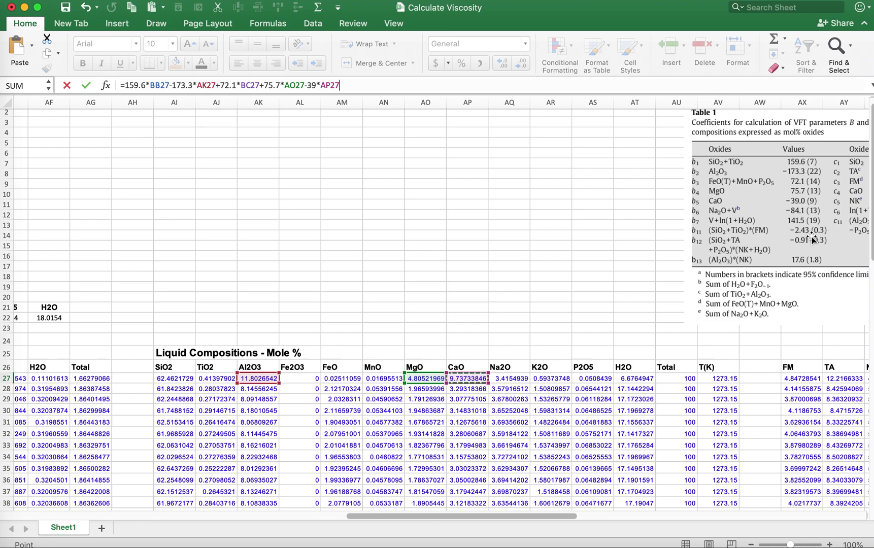
type("-84.1*")
scroll(605, 394, "right", 10)
scroll(605, 394, "right", 5)
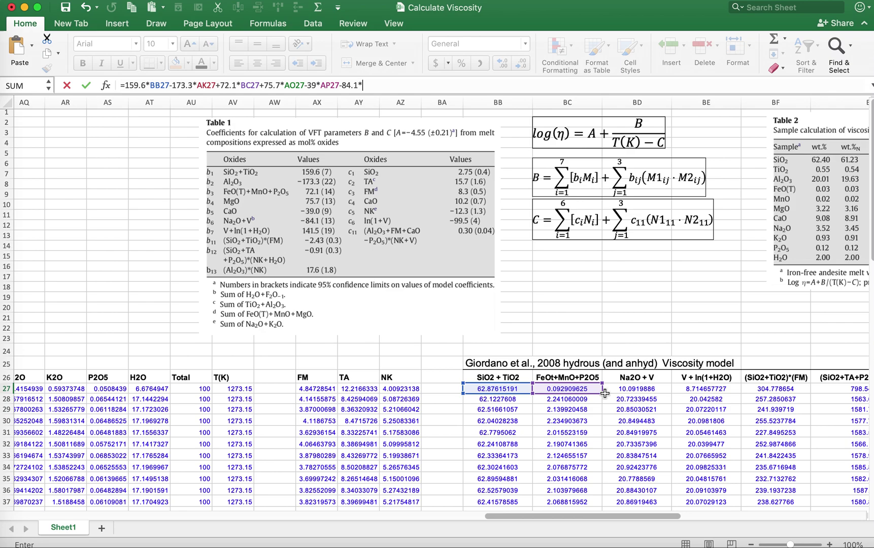
Add the Na2O + V term BD27 and V + ln(1+H2O) term +141.5*BE27 to the B formula
left_click(579, 389)
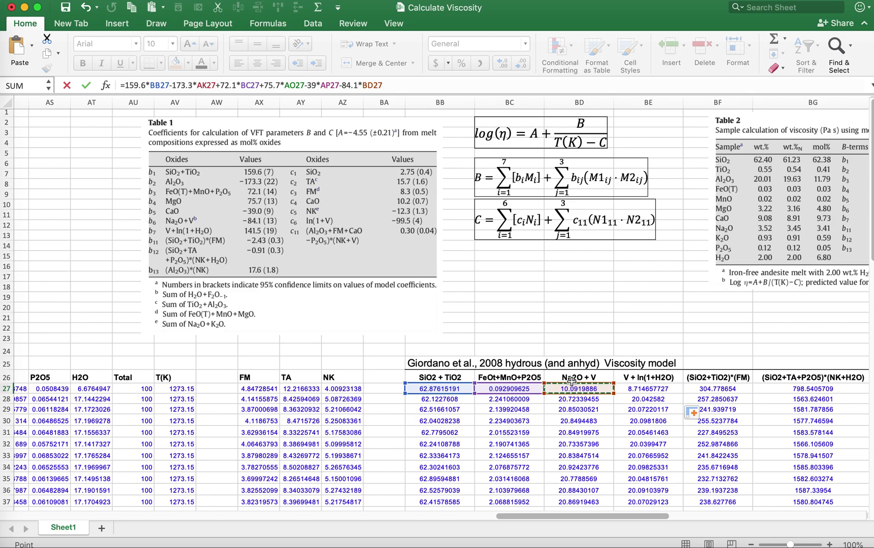
scroll(278, 412, "left", 8)
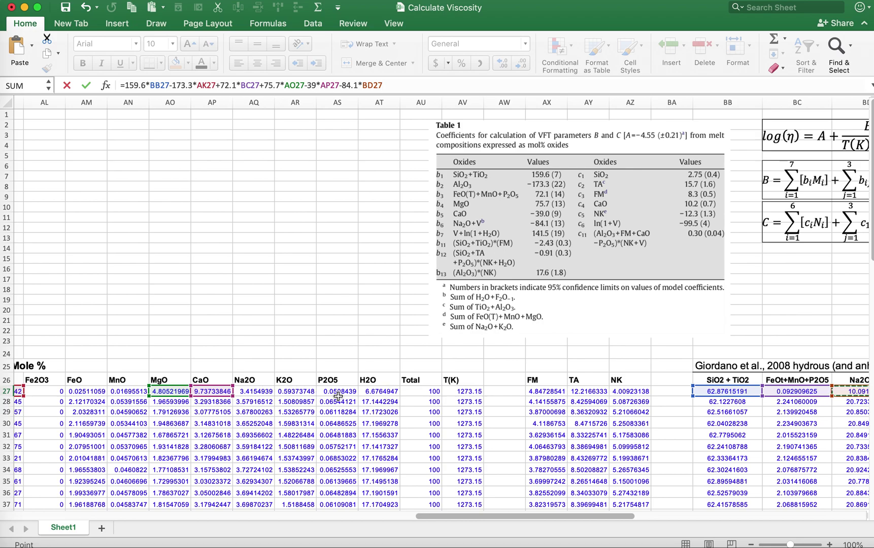
scroll(391, 396, "right", 6)
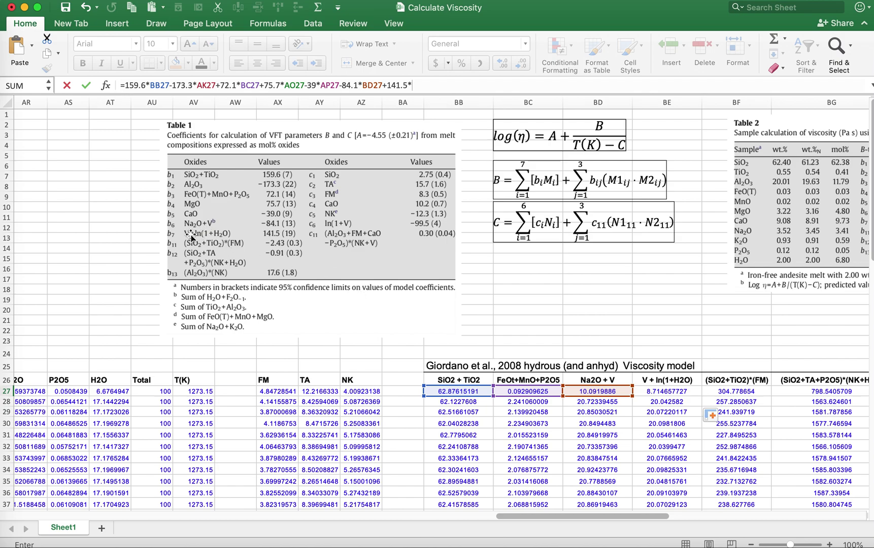
scroll(530, 392, "right", 3)
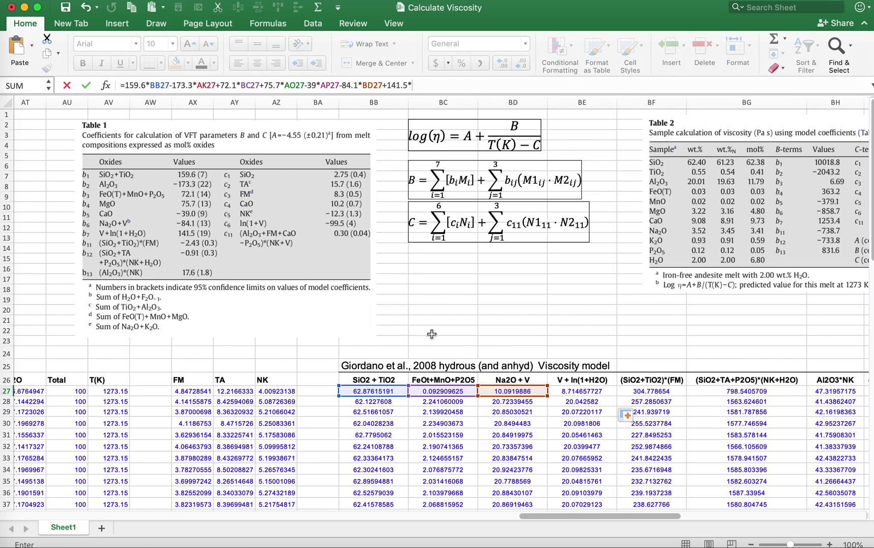
left_click(583, 392)
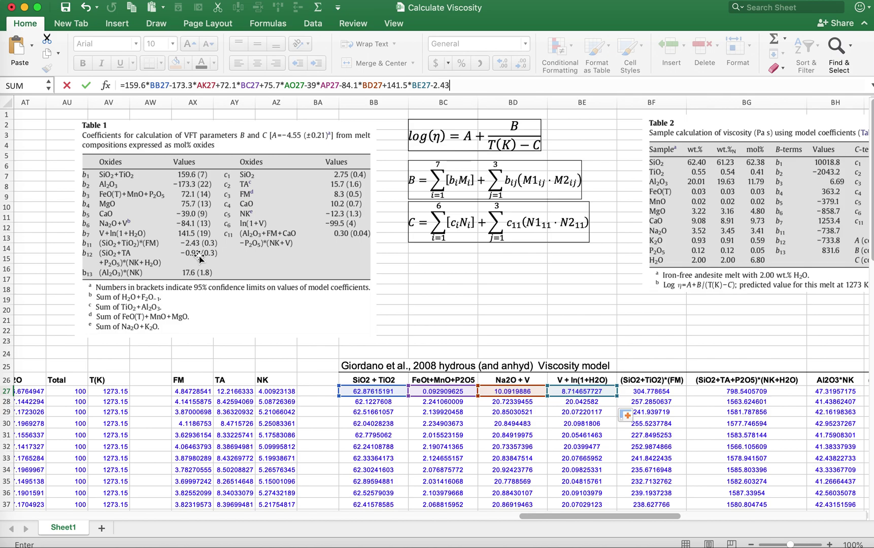
type("*")
Add the -2.43*BF27, -0.91*BG27 and +17.6*BH27 terms and commit, giving B = 7730.25982
left_click(649, 393)
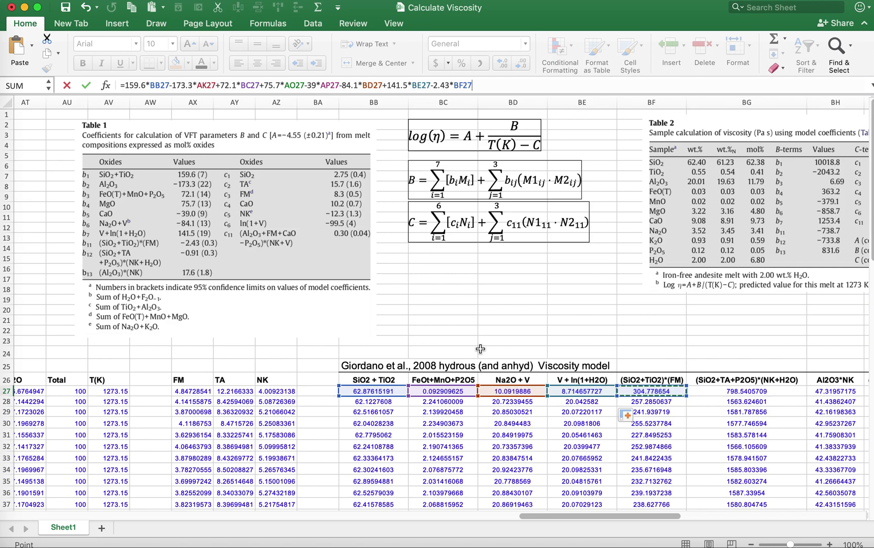
type("-0.91*")
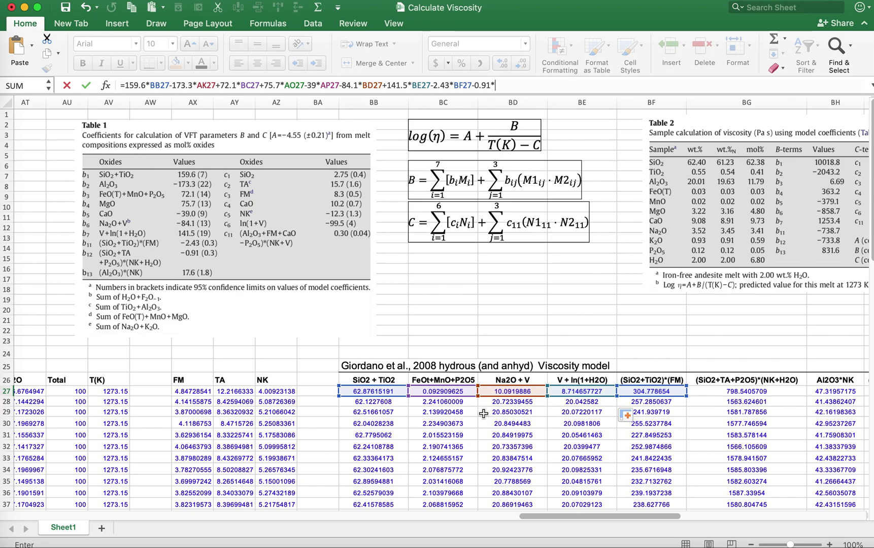
left_click(727, 387)
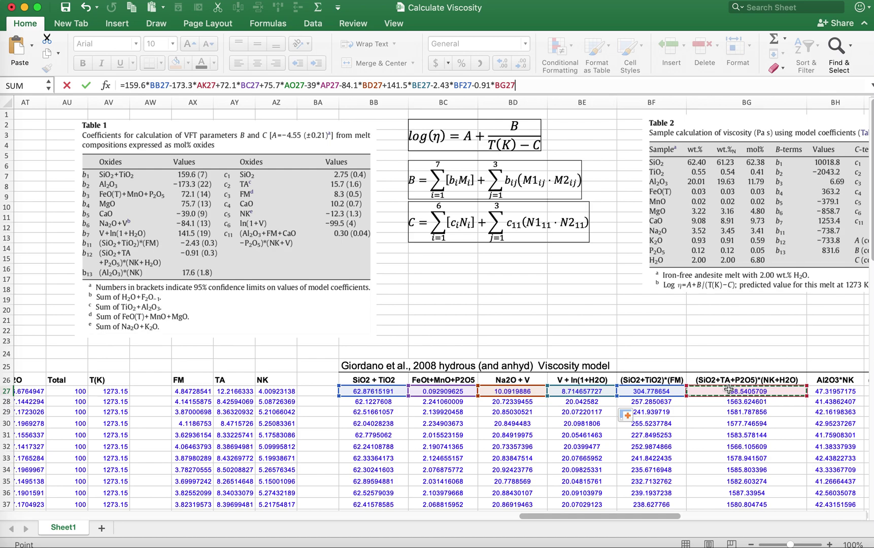
type("+")
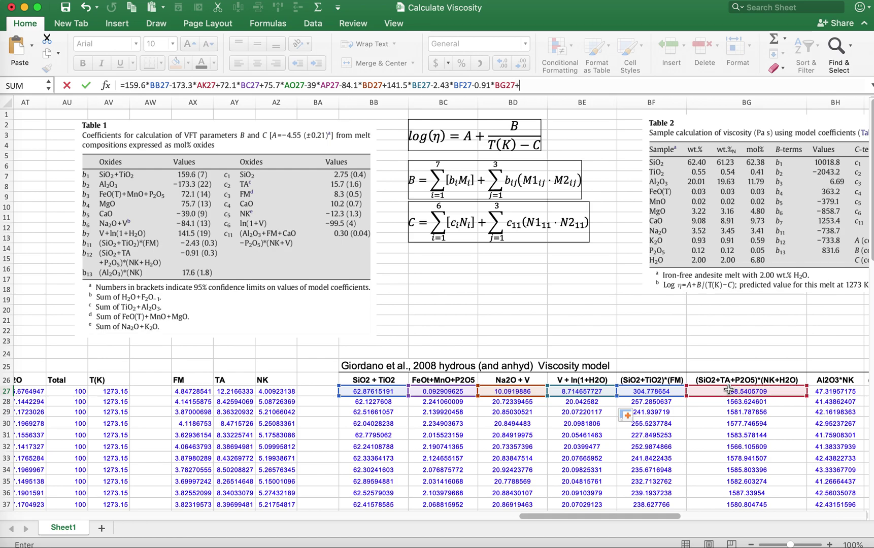
type("17.6")
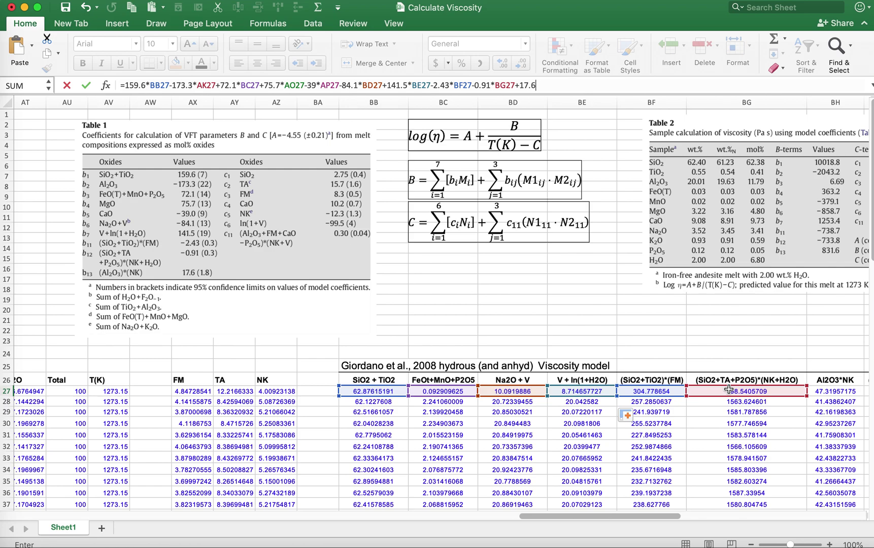
type("*")
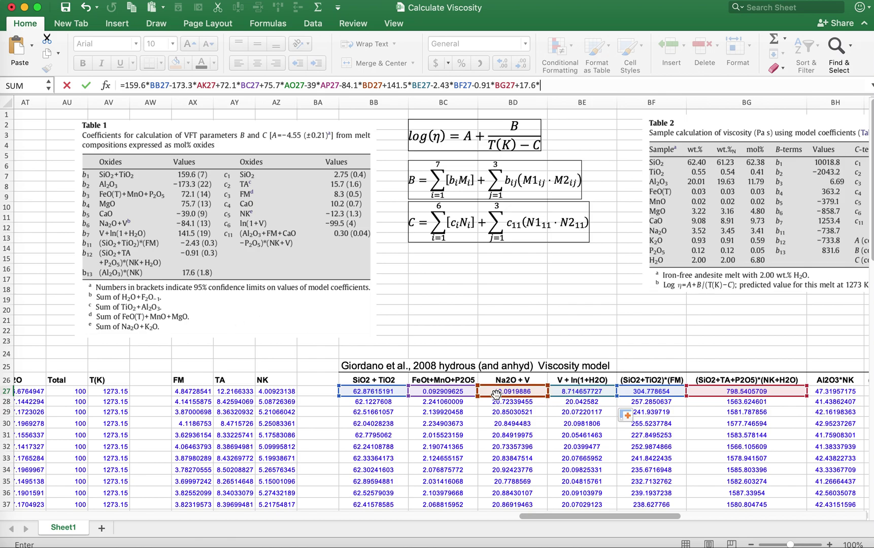
scroll(508, 401, "right", 5)
left_click(721, 392)
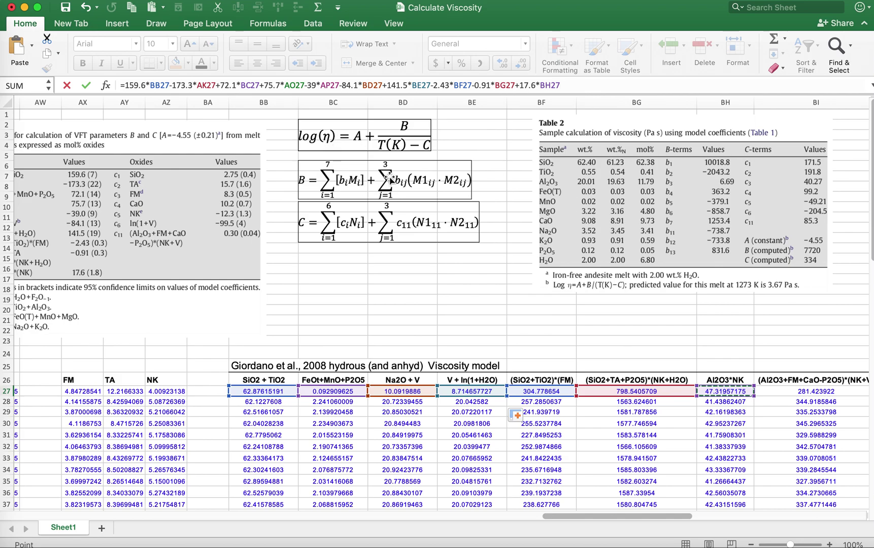
key("Return")
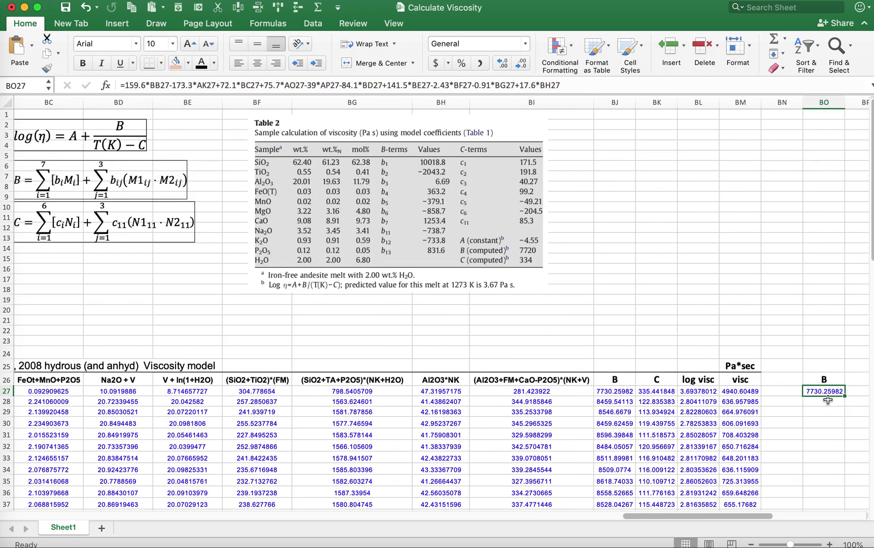
left_click(623, 394)
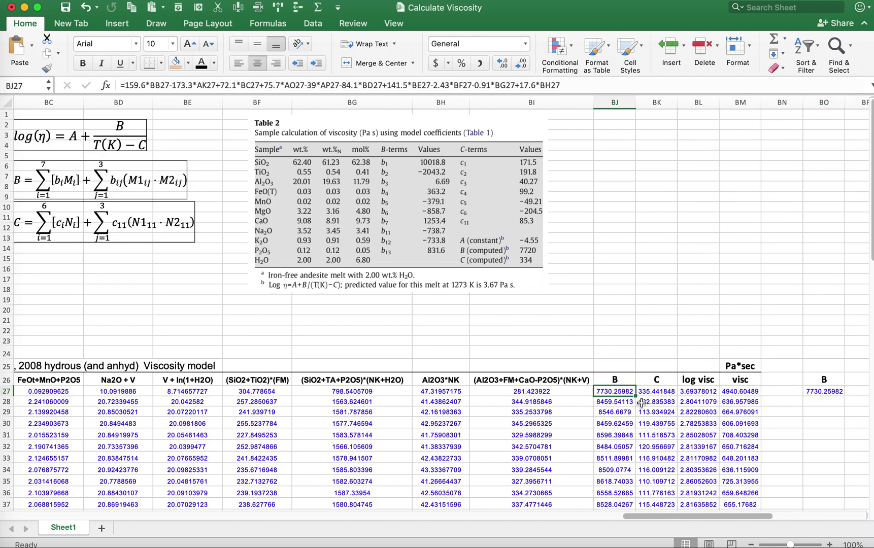
scroll(277, 254, "left", 3)
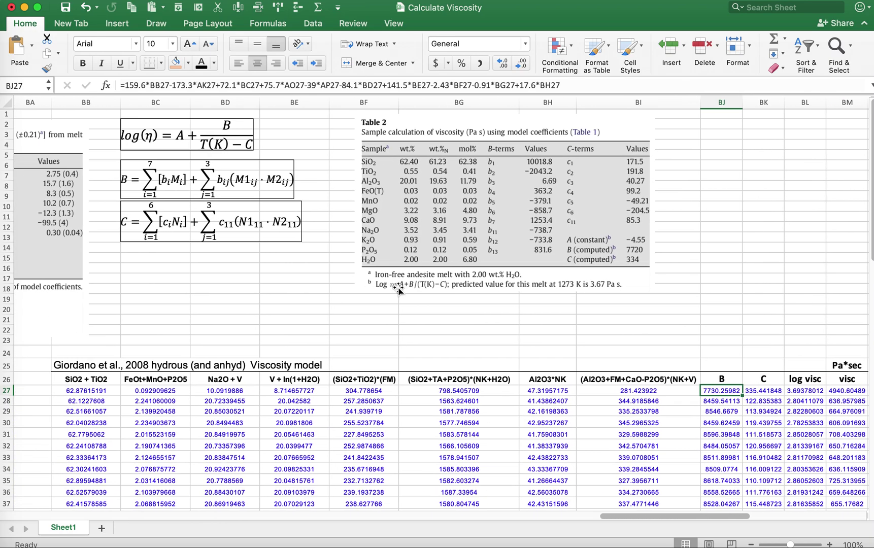
scroll(213, 244, "left", 5)
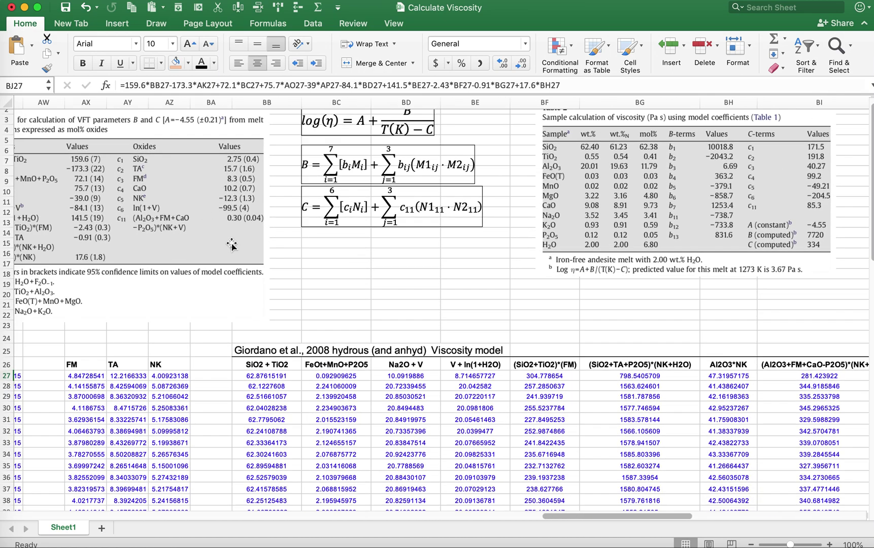
scroll(671, 376, "up", 1)
scroll(671, 376, "right", 3)
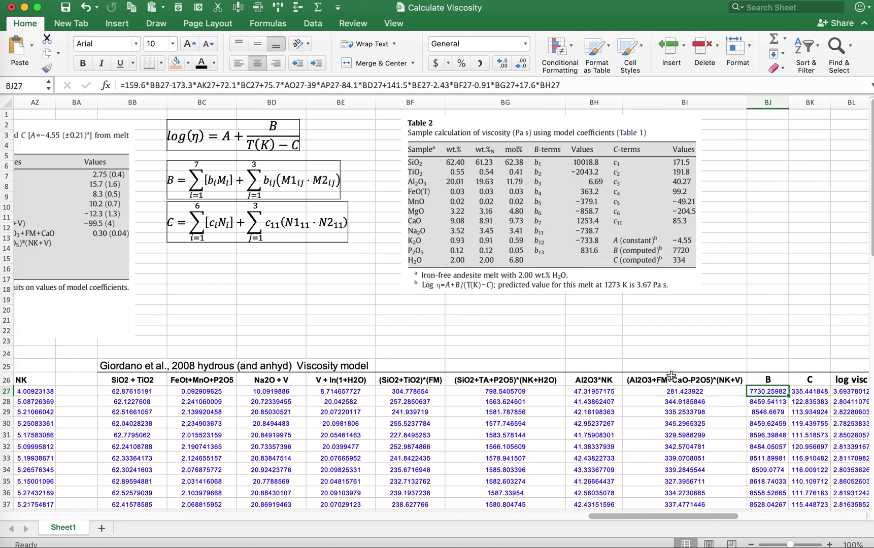
left_click(809, 392)
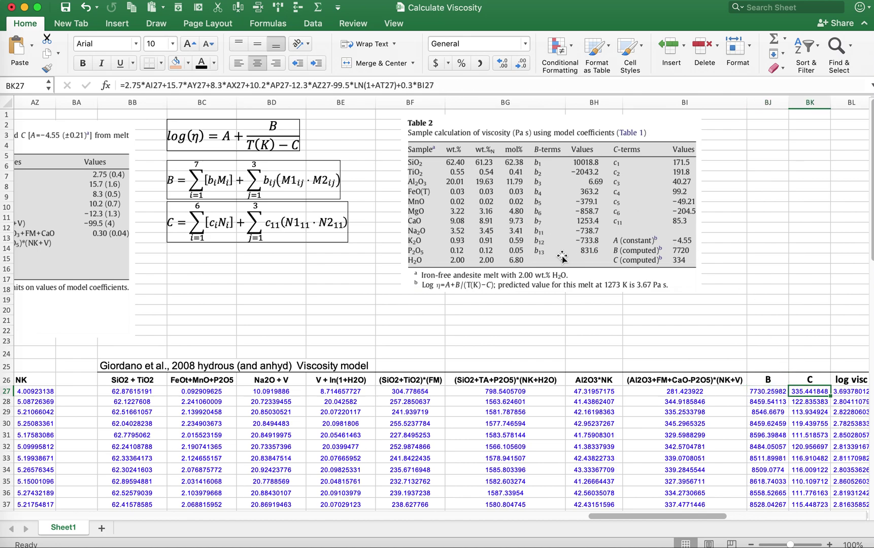
left_click(690, 281)
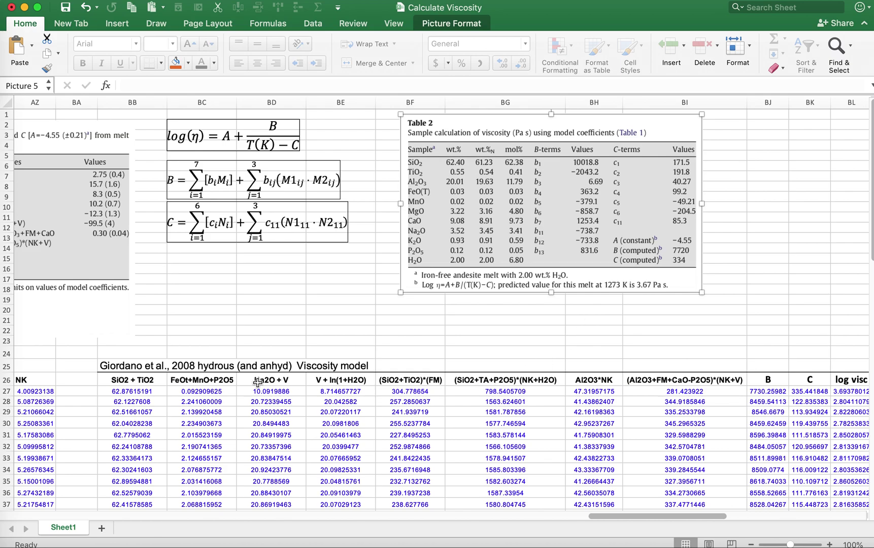
scroll(258, 383, "left", 10)
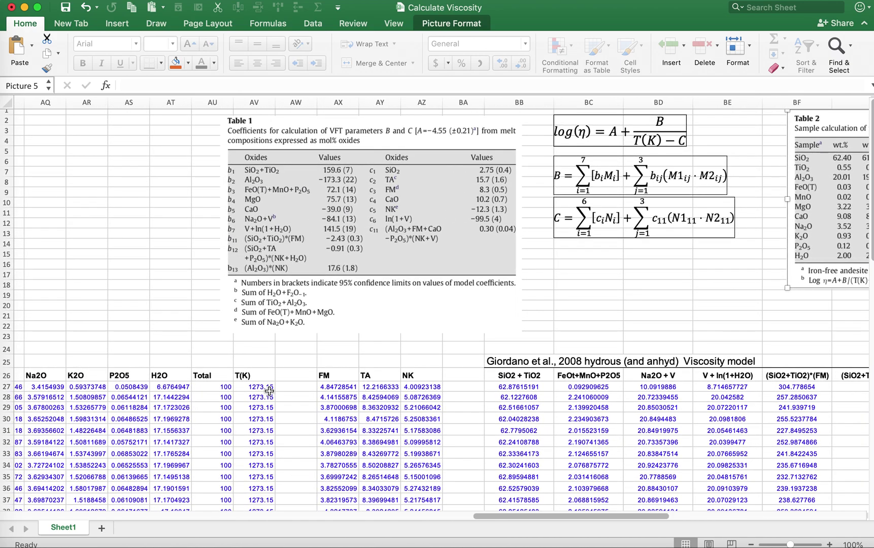
left_click(269, 391)
scroll(386, 357, "right", 10)
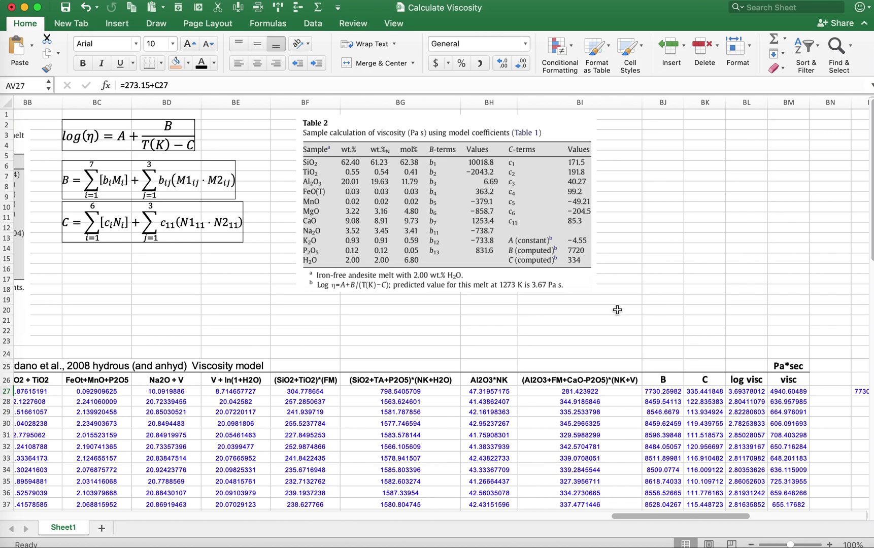
left_click(669, 392)
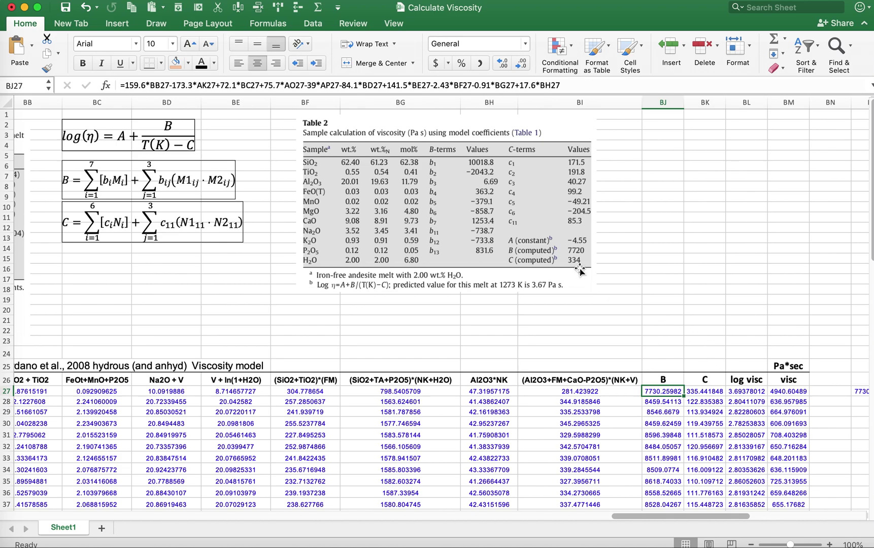
left_click(712, 392)
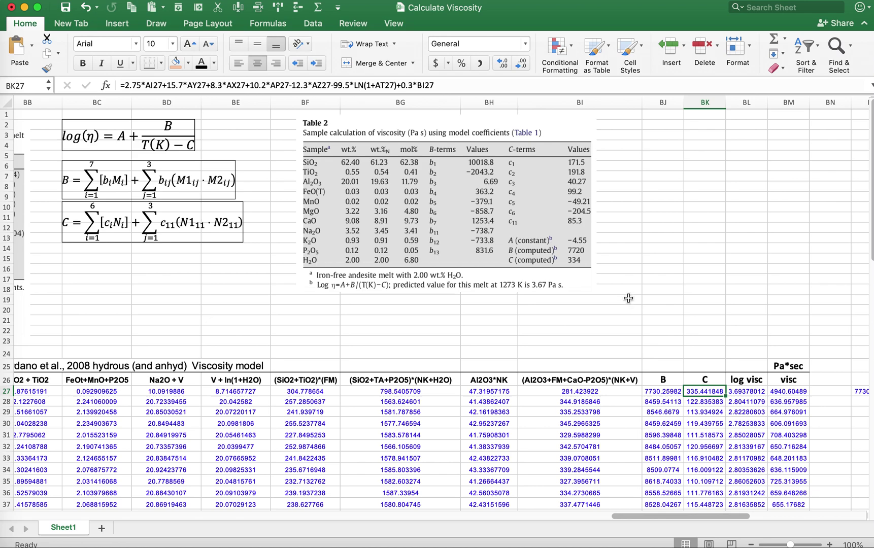
left_click(750, 393)
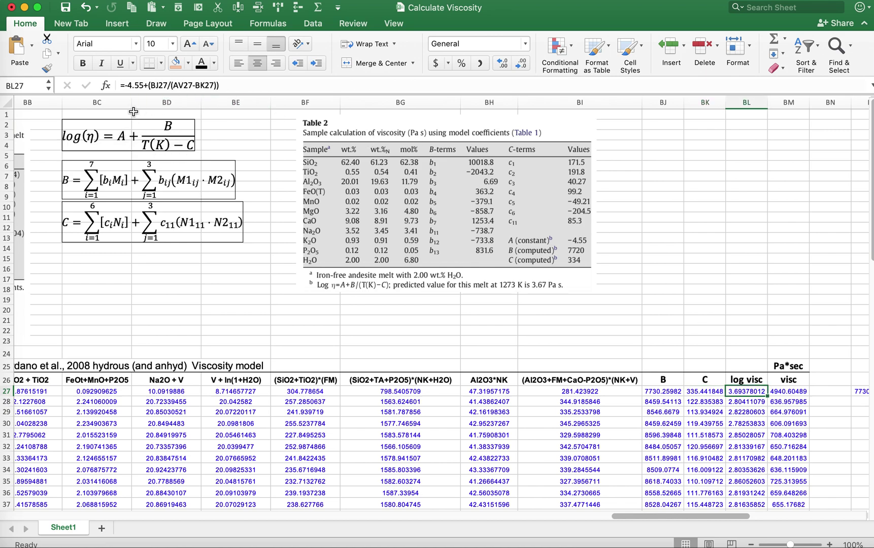
left_click(130, 86)
left_click_drag(141, 90, 144, 87)
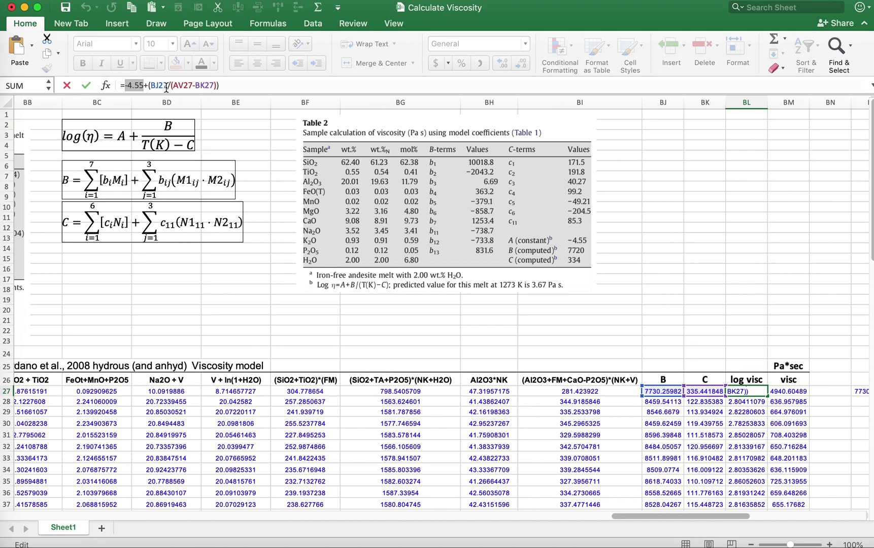
left_click(168, 87)
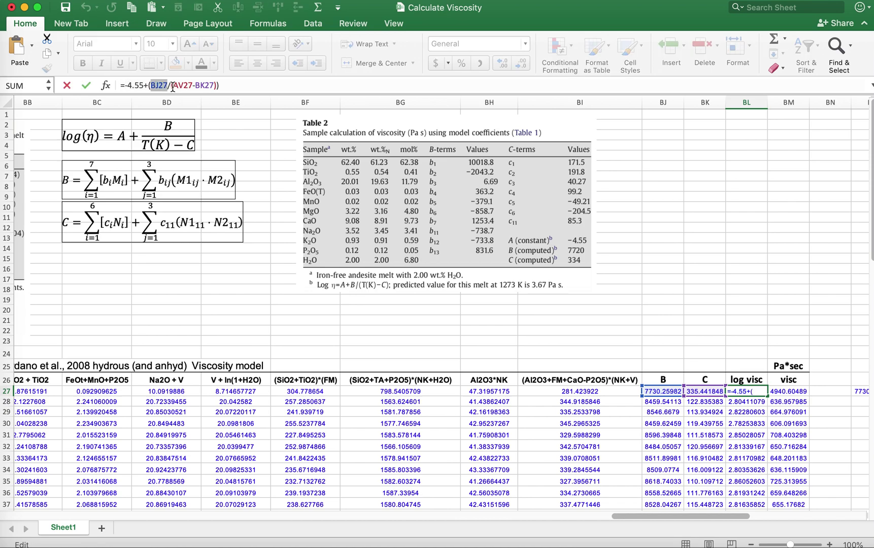
left_click_drag(172, 87, 225, 86)
scroll(230, 183, "left", 10)
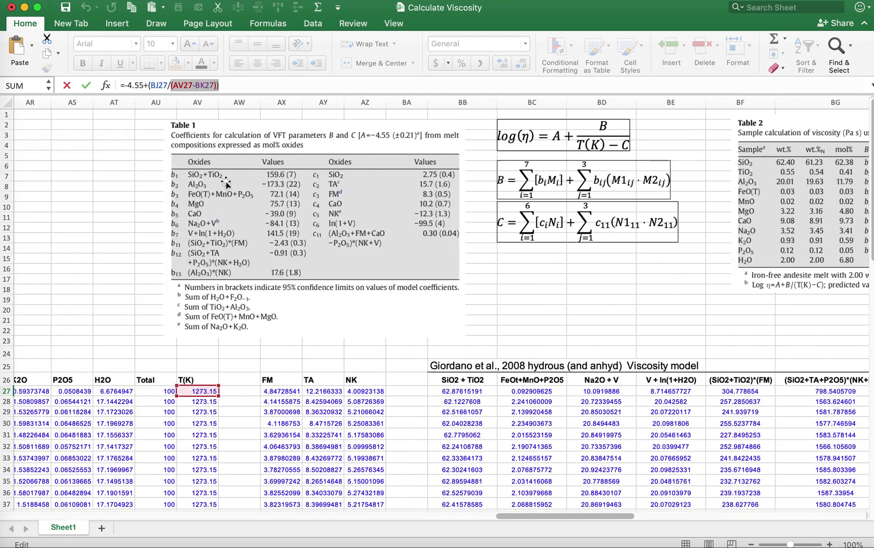
scroll(327, 391, "right", 10)
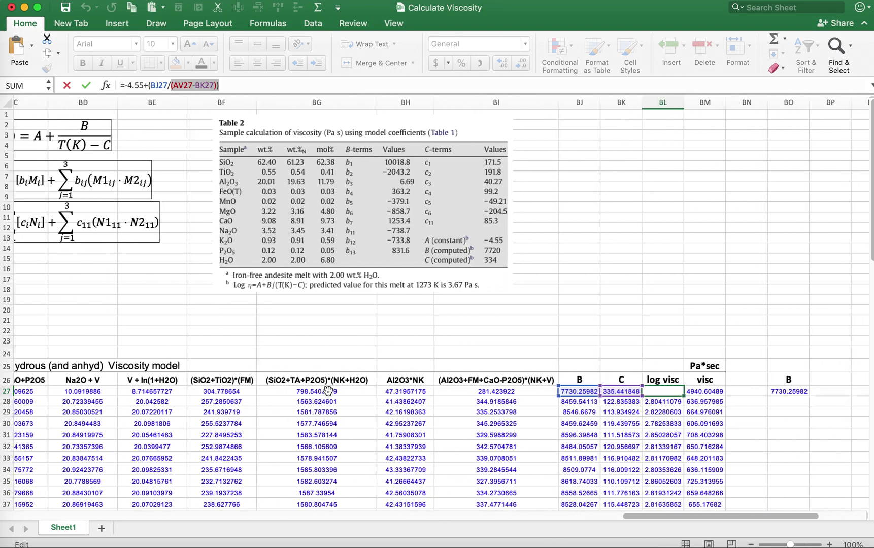
key("Escape")
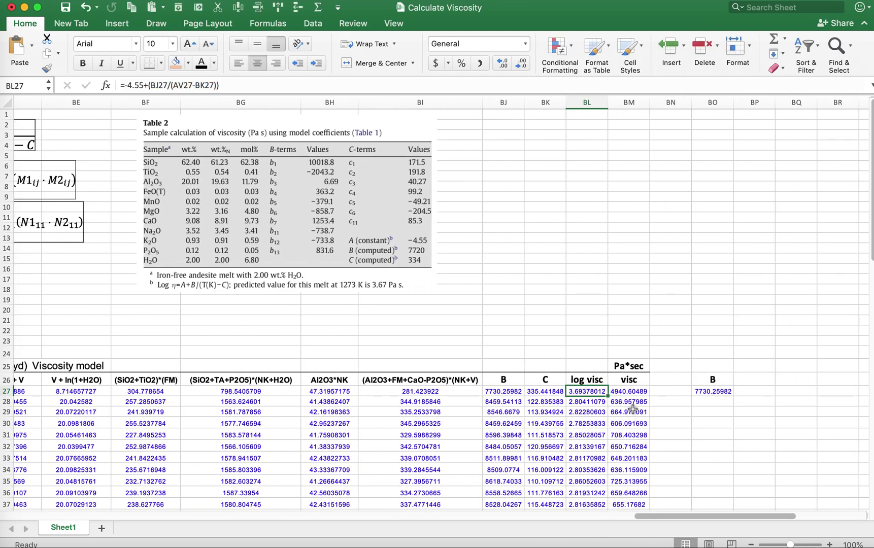
Check the first sample's viscosity formula =10^BL27 in BM27, giving 4940.60489 Pa·s
left_click(627, 391)
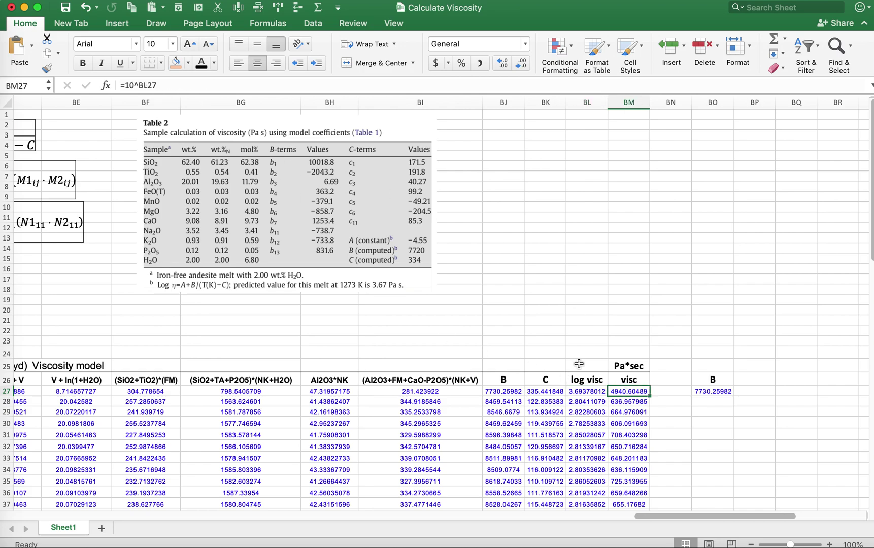
left_click(156, 88)
key("Escape")
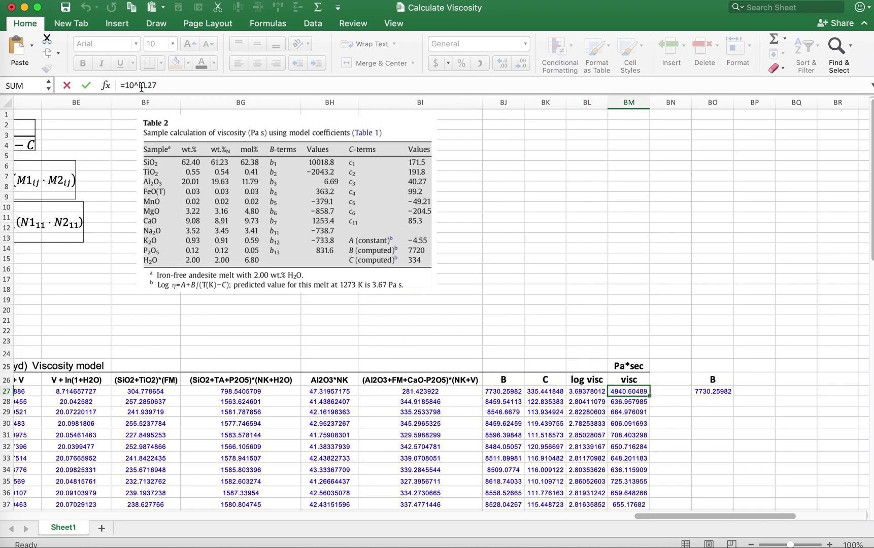
Scroll back to the liquid compositions table in columns A–T
scroll(492, 278, "left", 5)
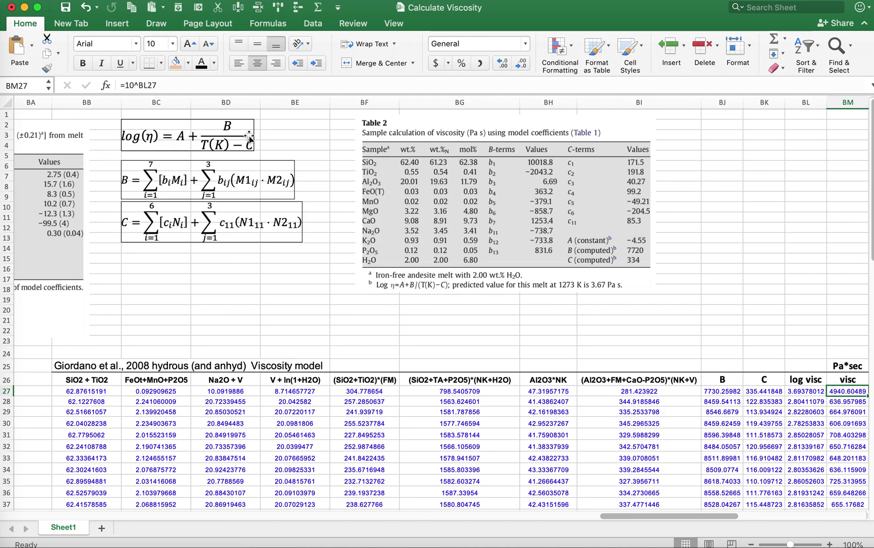
scroll(838, 394, "down", 1)
mouse_move(841, 390)
left_mouse_down()
mouse_move(763, 417)
mouse_move(845, 390)
left_mouse_up()
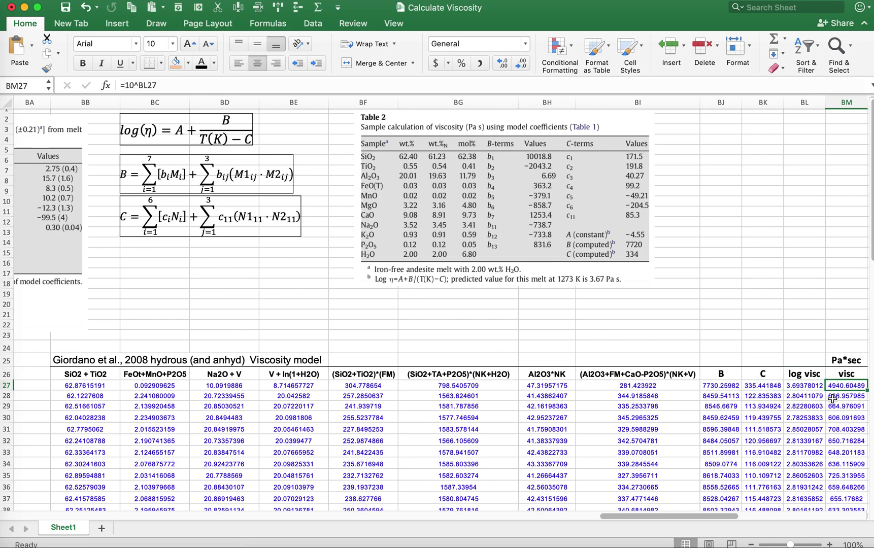
scroll(831, 390, "right", 1)
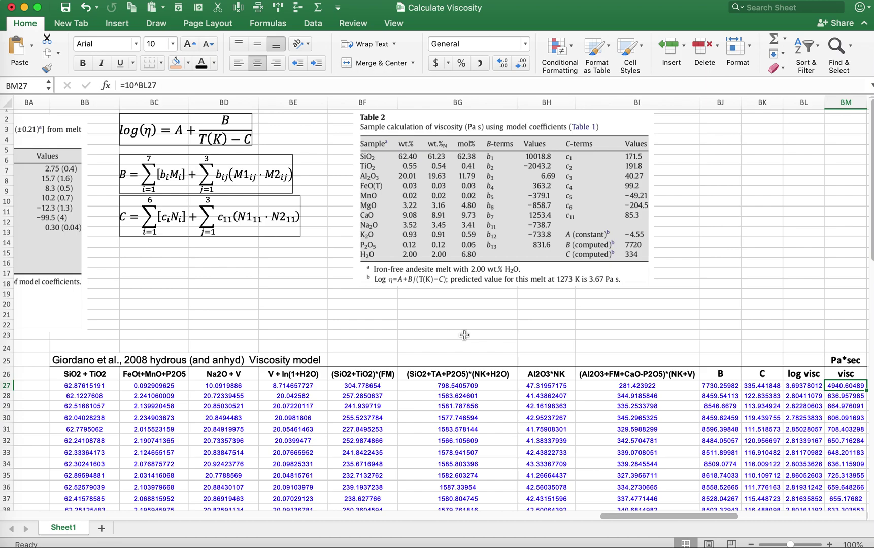
scroll(467, 333, "right", 6)
scroll(472, 332, "left", 1)
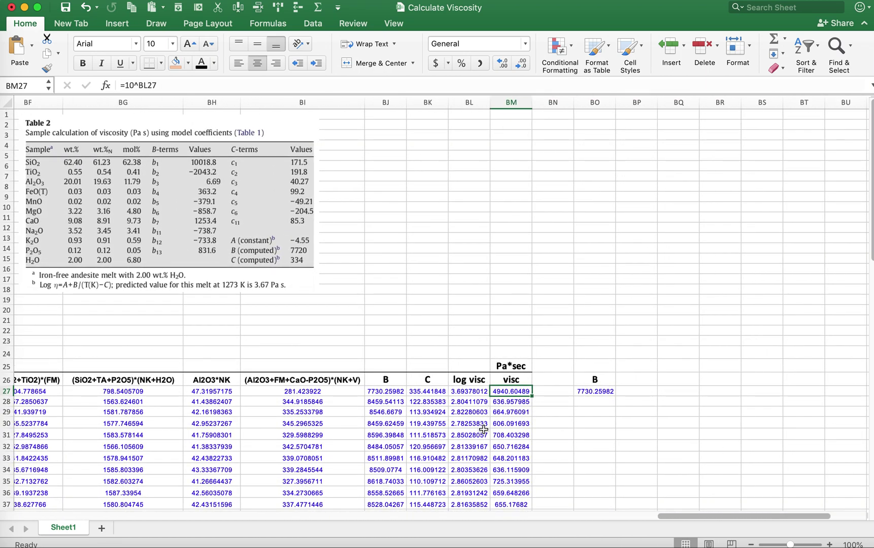
scroll(484, 429, "left", 20)
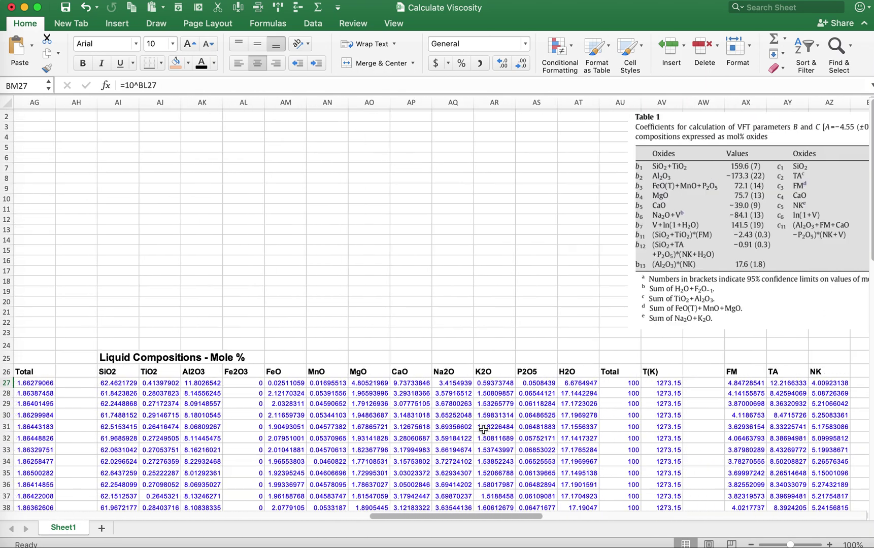
scroll(484, 430, "down", 5)
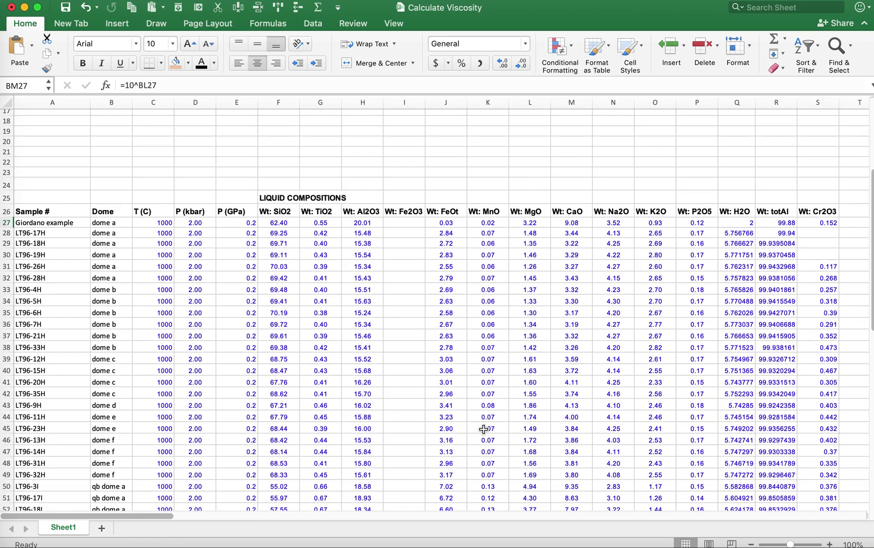
scroll(138, 274, "down", 1)
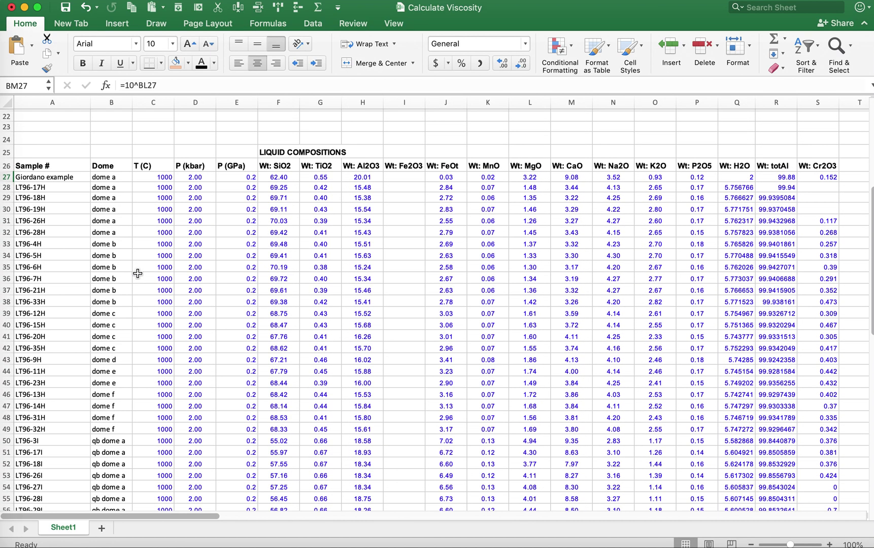